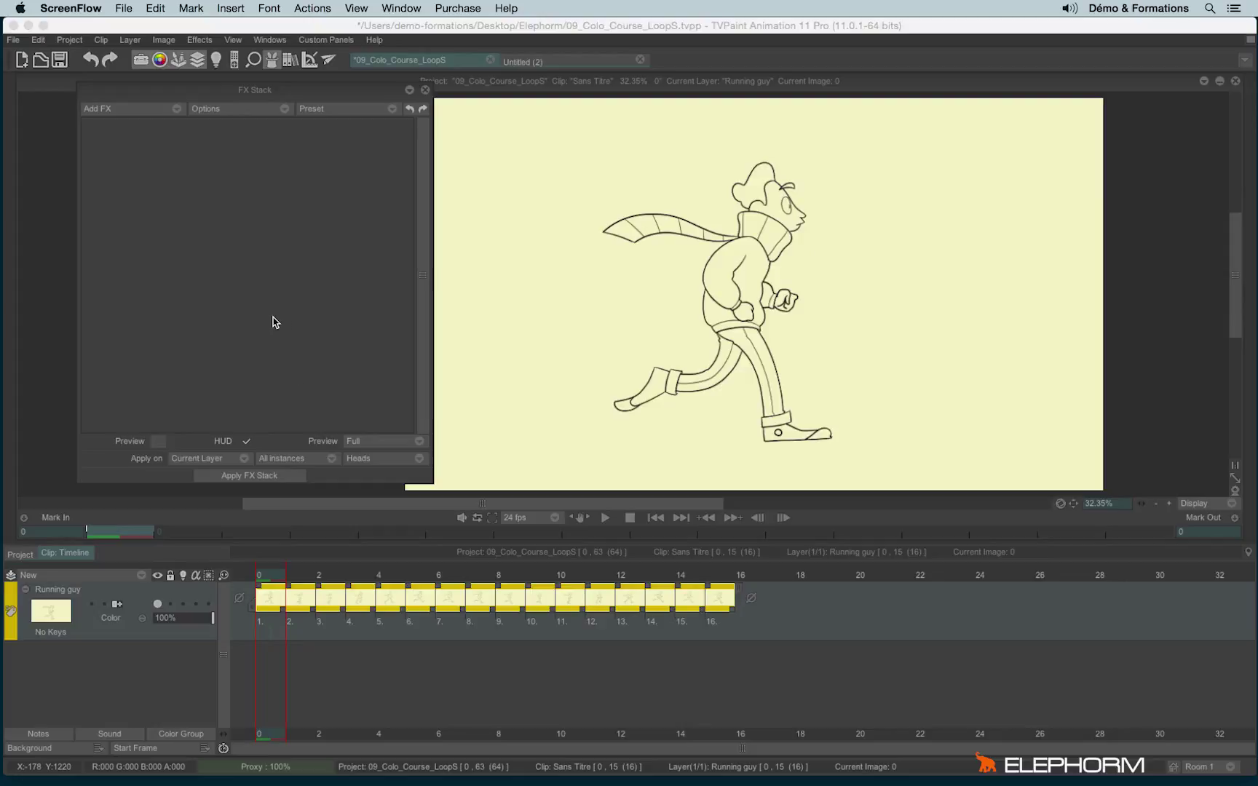
Step: Add a Stylize > Border effect to the Running guy layer's FX stack
left_click(102, 115)
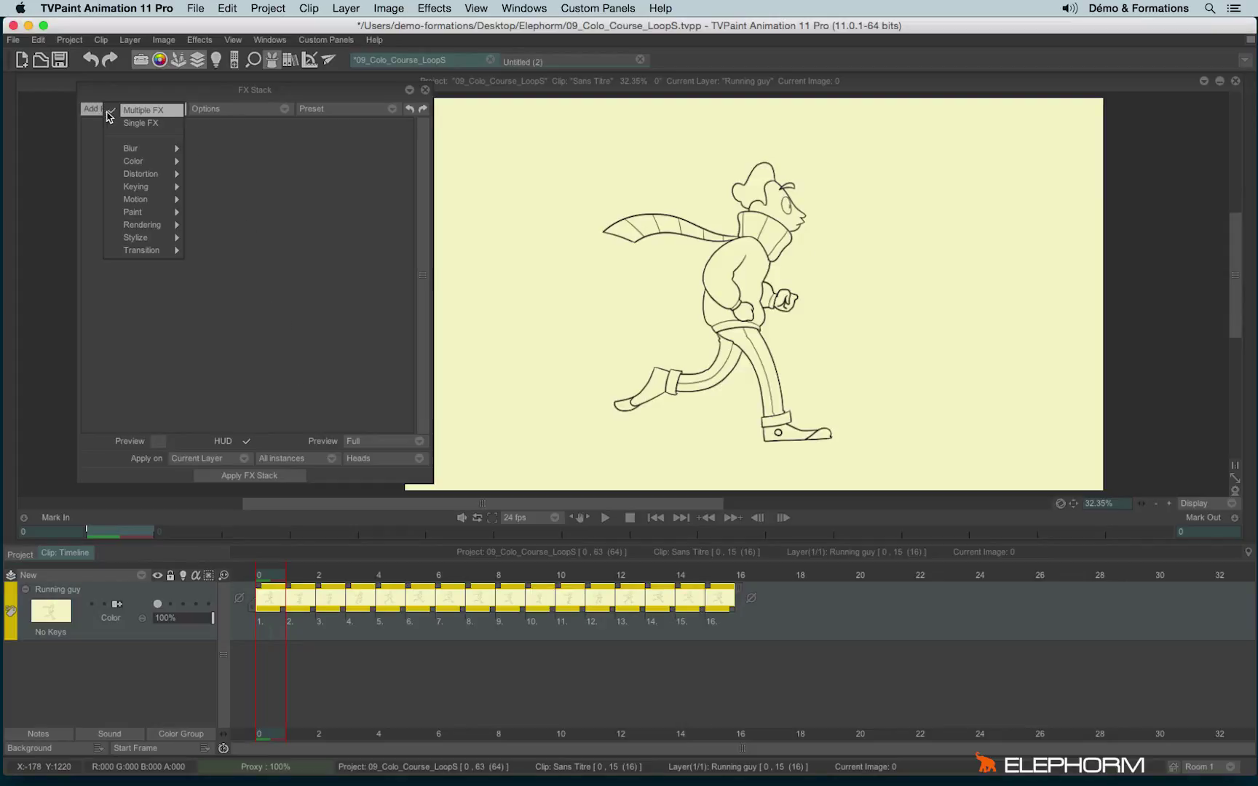
mouse_move(173, 240)
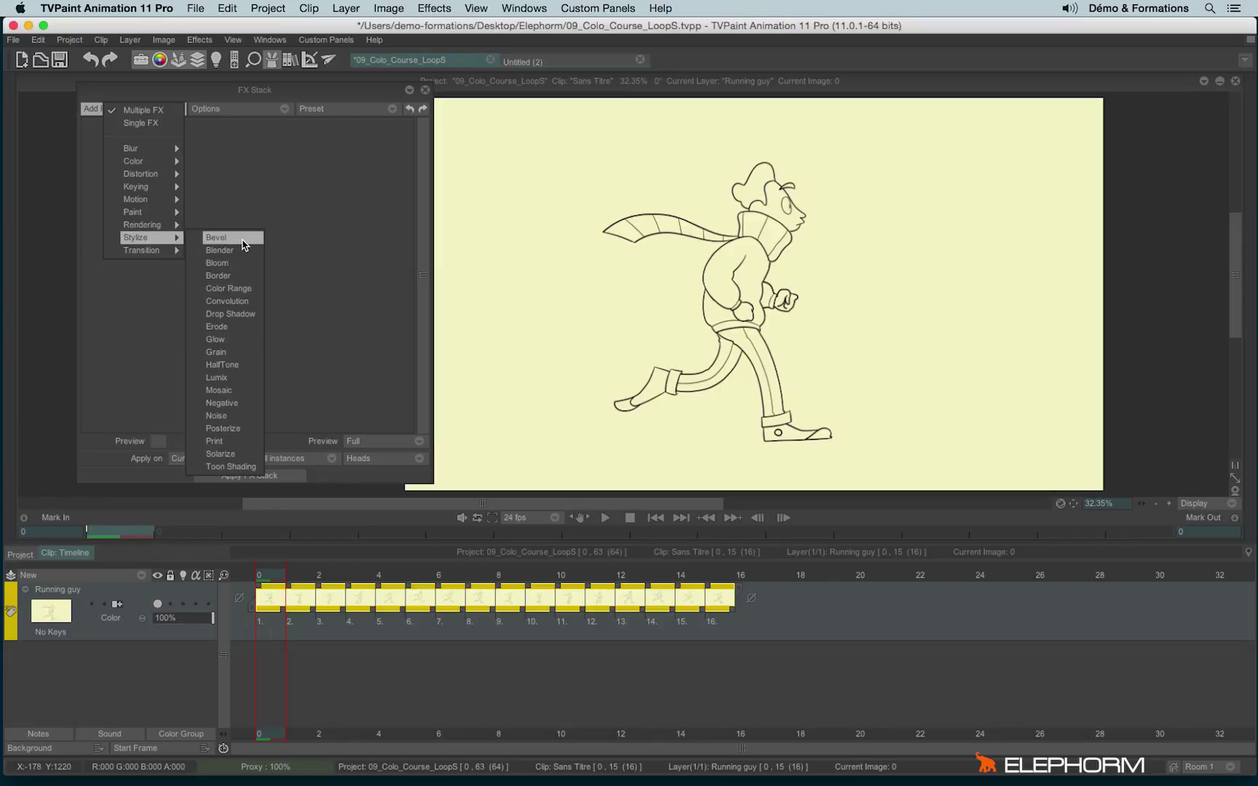
left_click(251, 276)
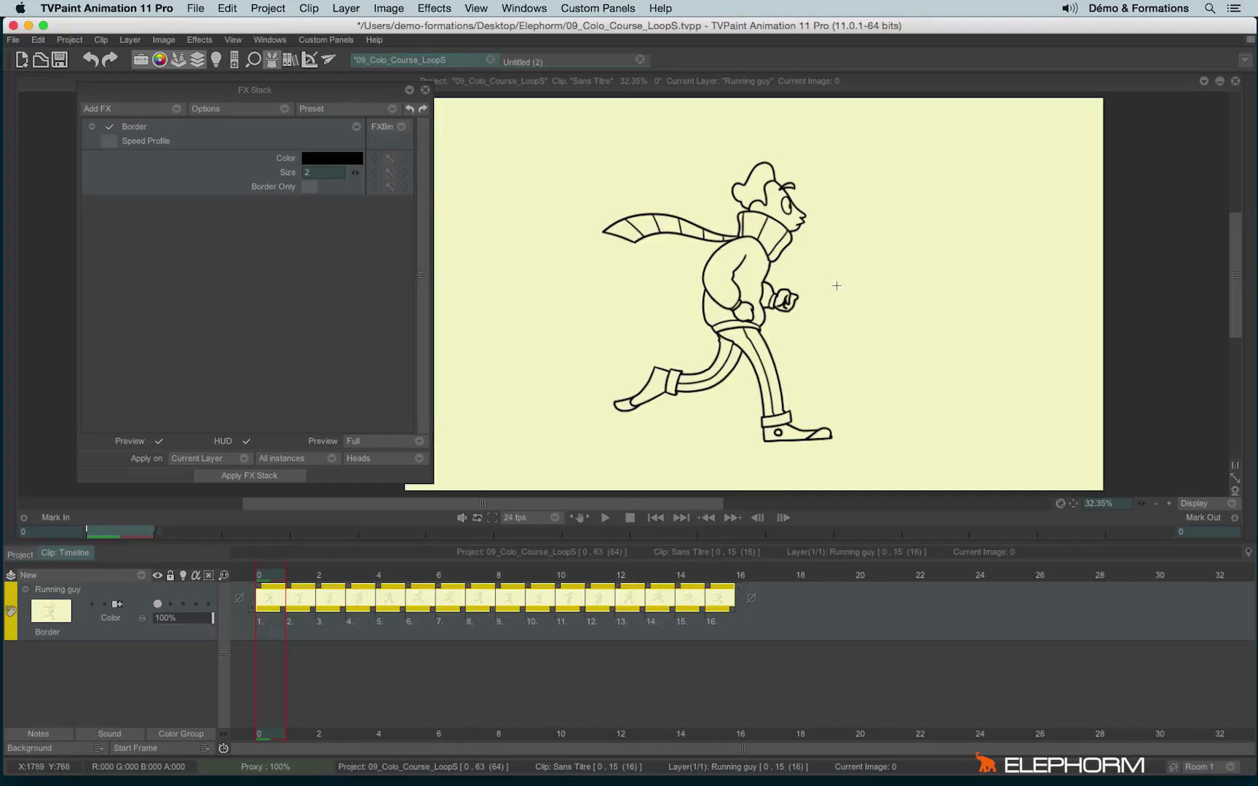
scroll(720, 232, "up", 8)
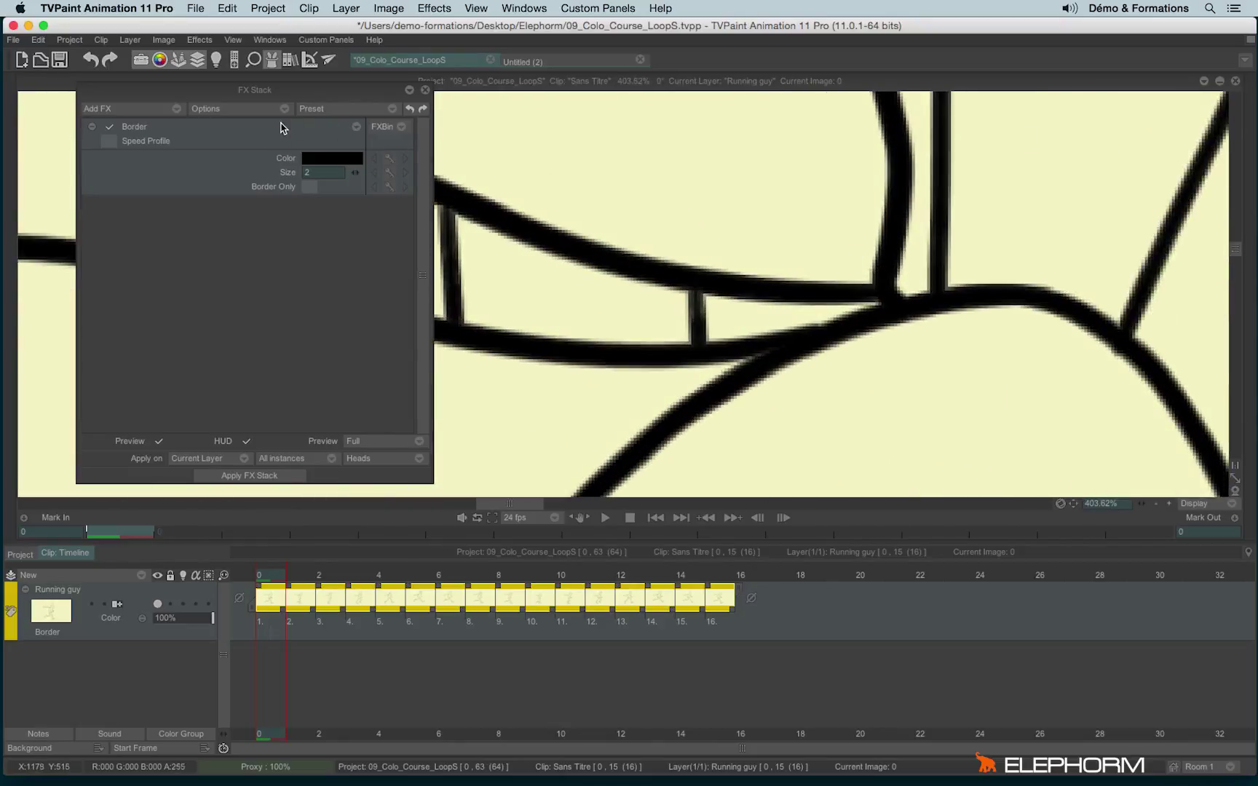
Step: Set the Border size to 3.9 and sample solid black from a line
left_click(333, 157)
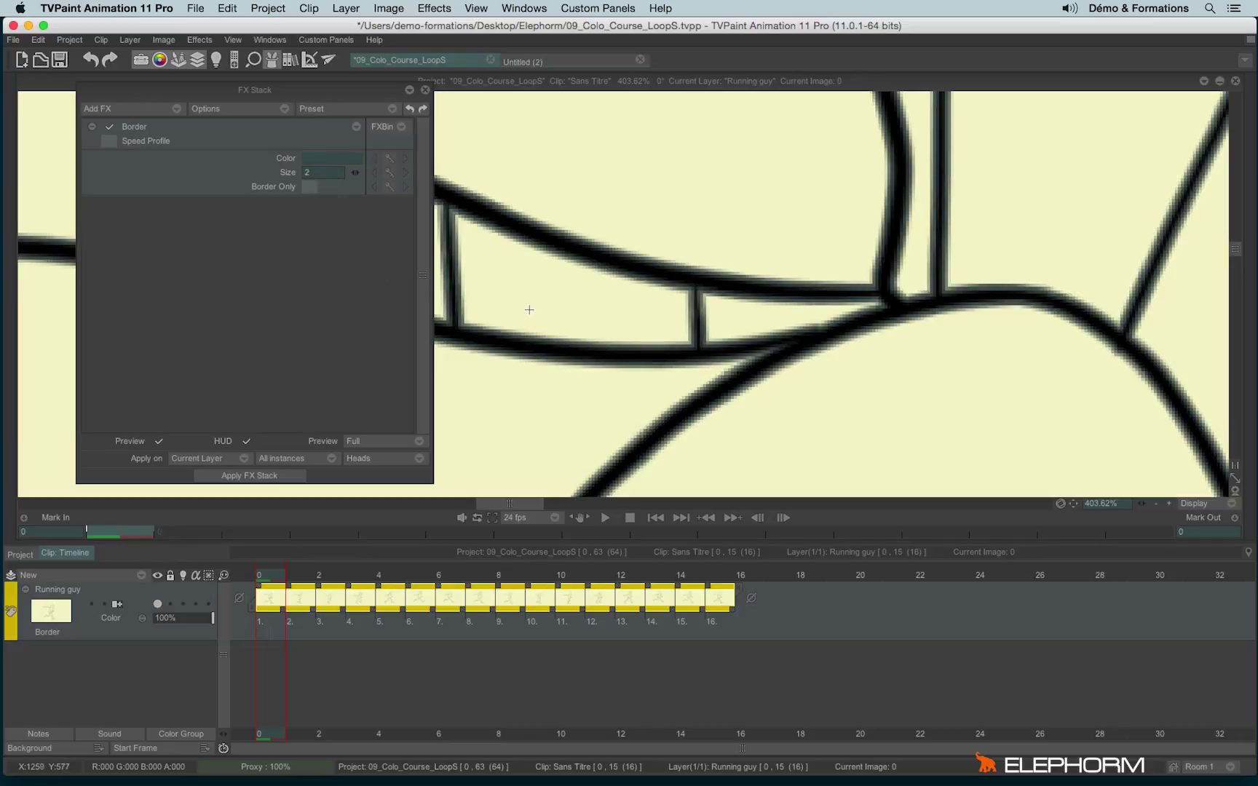
left_click_drag(356, 172, 372, 175)
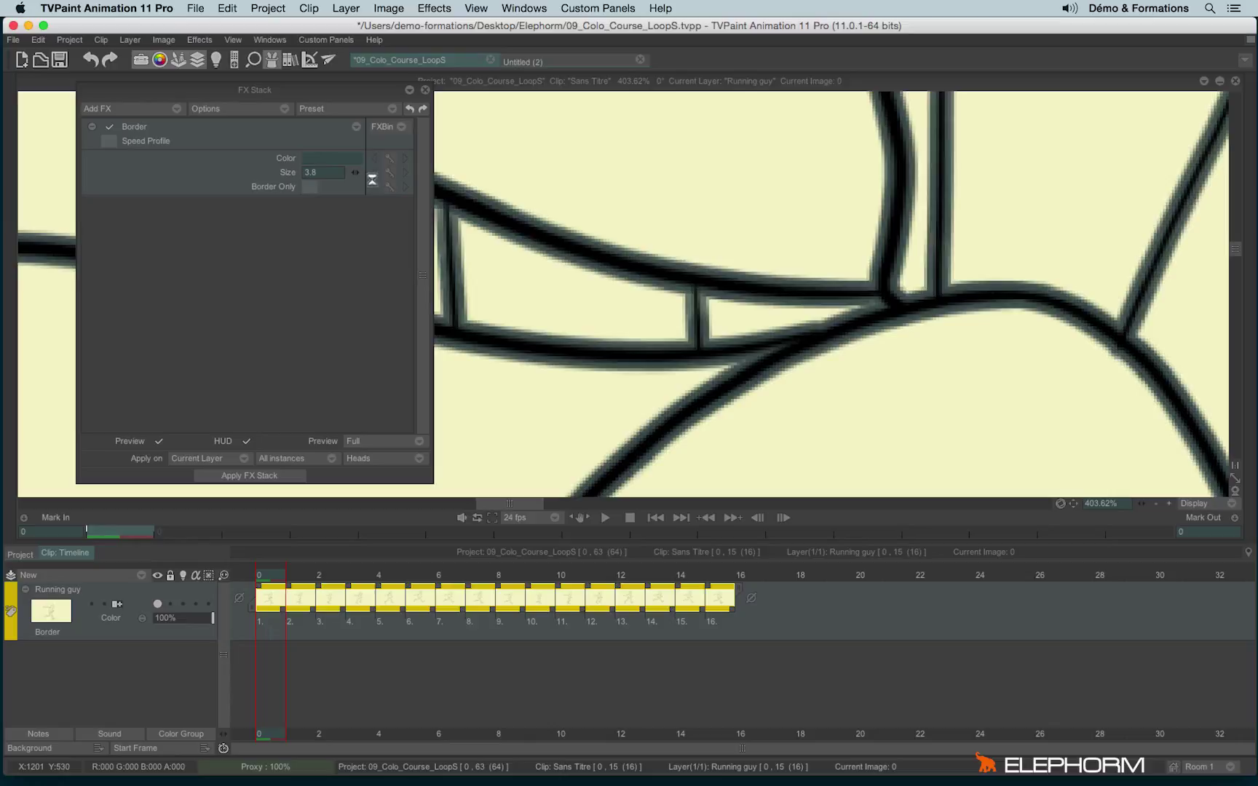
left_click(325, 159)
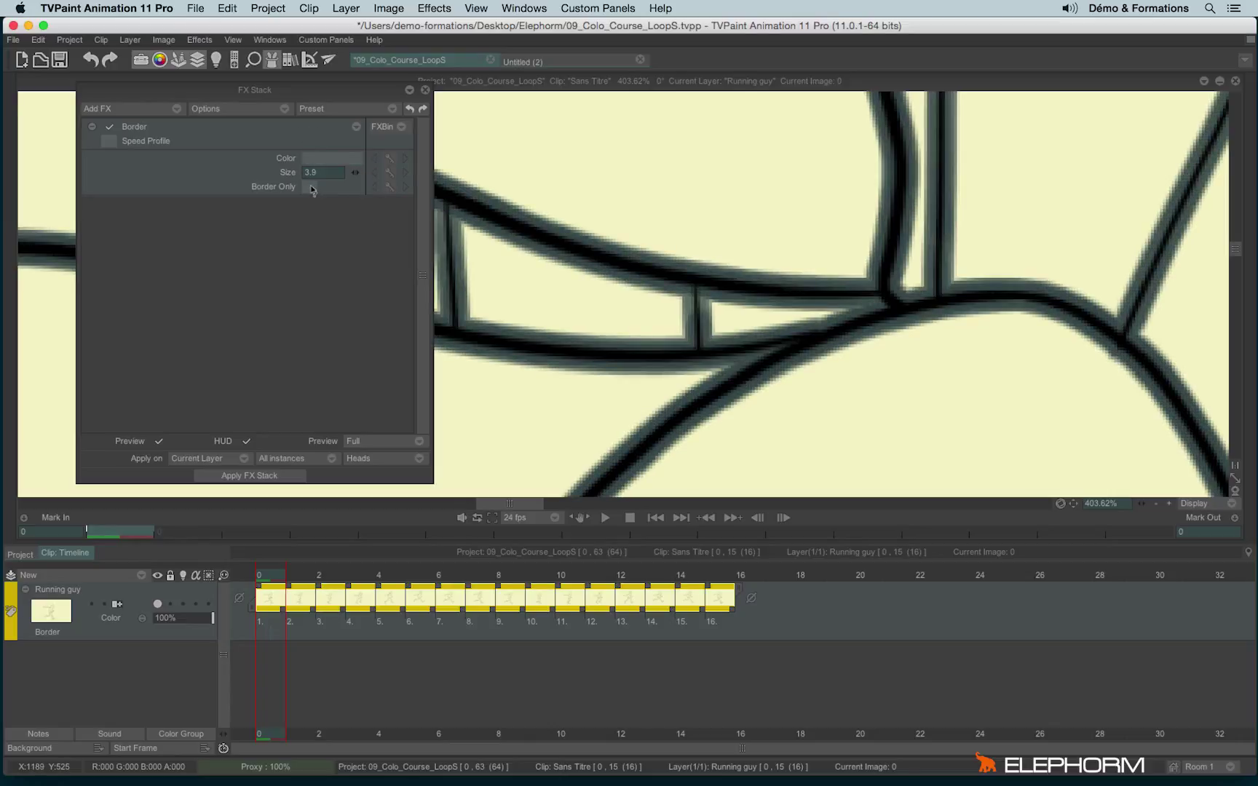
left_click(507, 227)
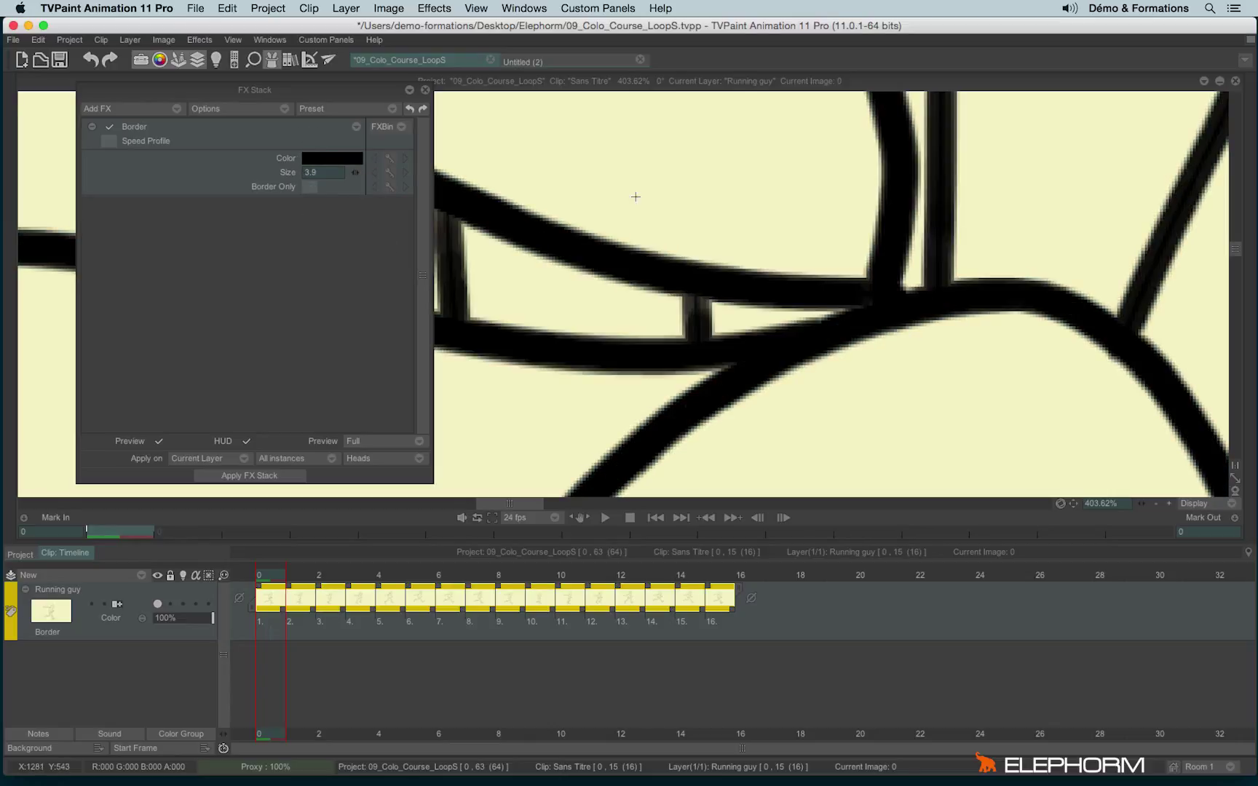
scroll(841, 194, "down", 10)
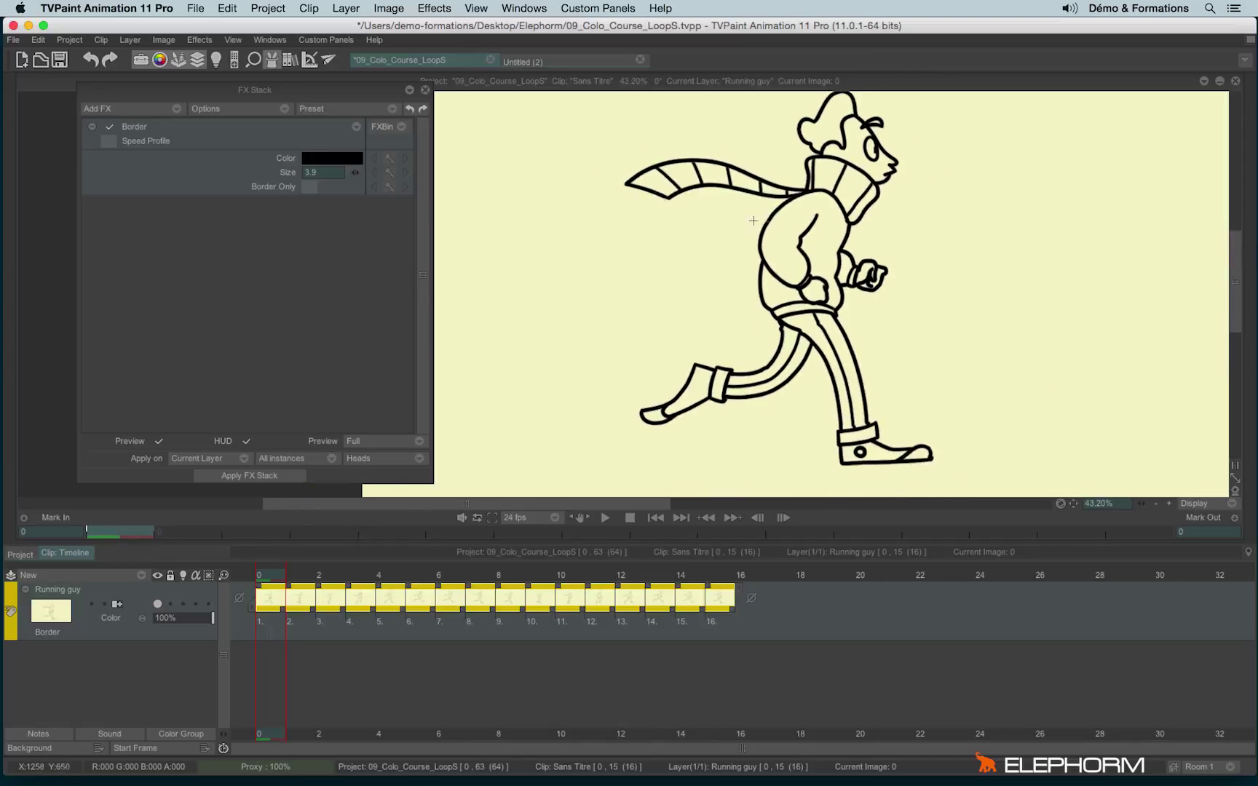
Step: Delete the Border effect and add a Distortion > Optical Flow effect
left_click(357, 127)
left_click(386, 229)
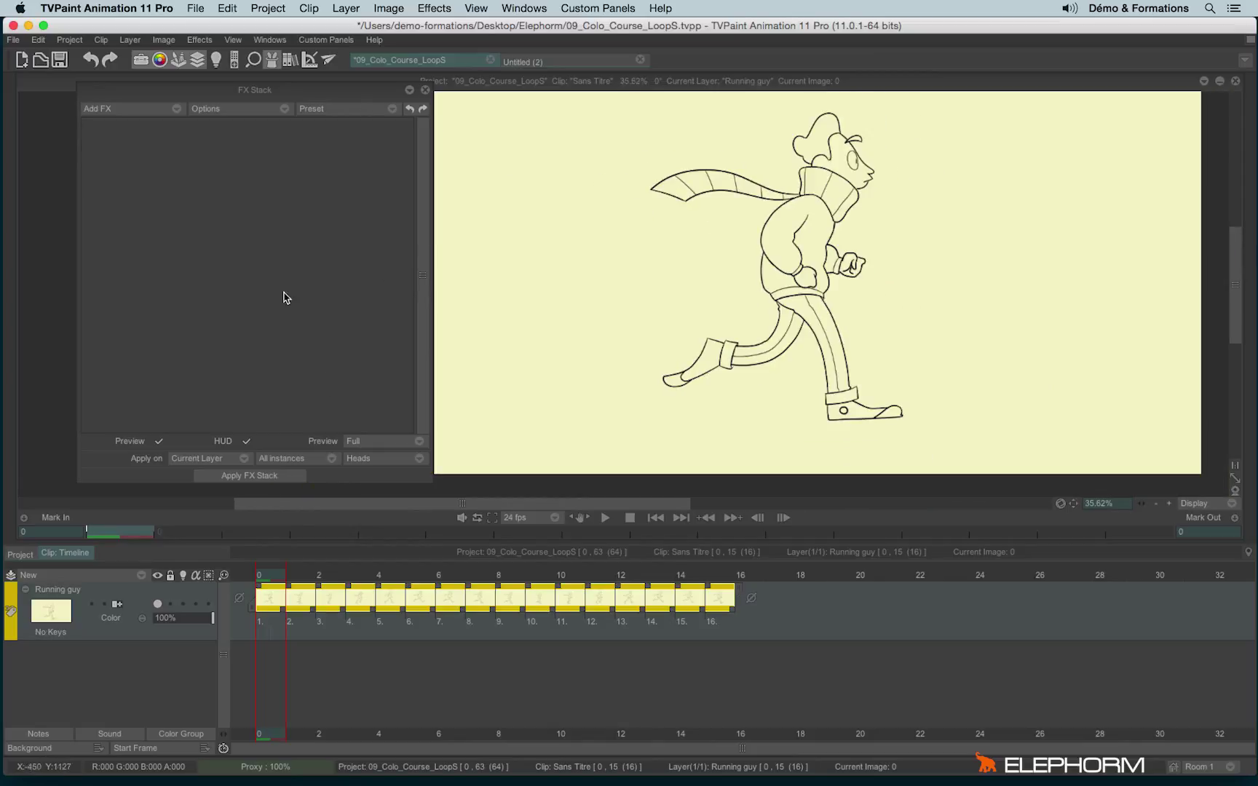
left_click(166, 108)
mouse_move(198, 166)
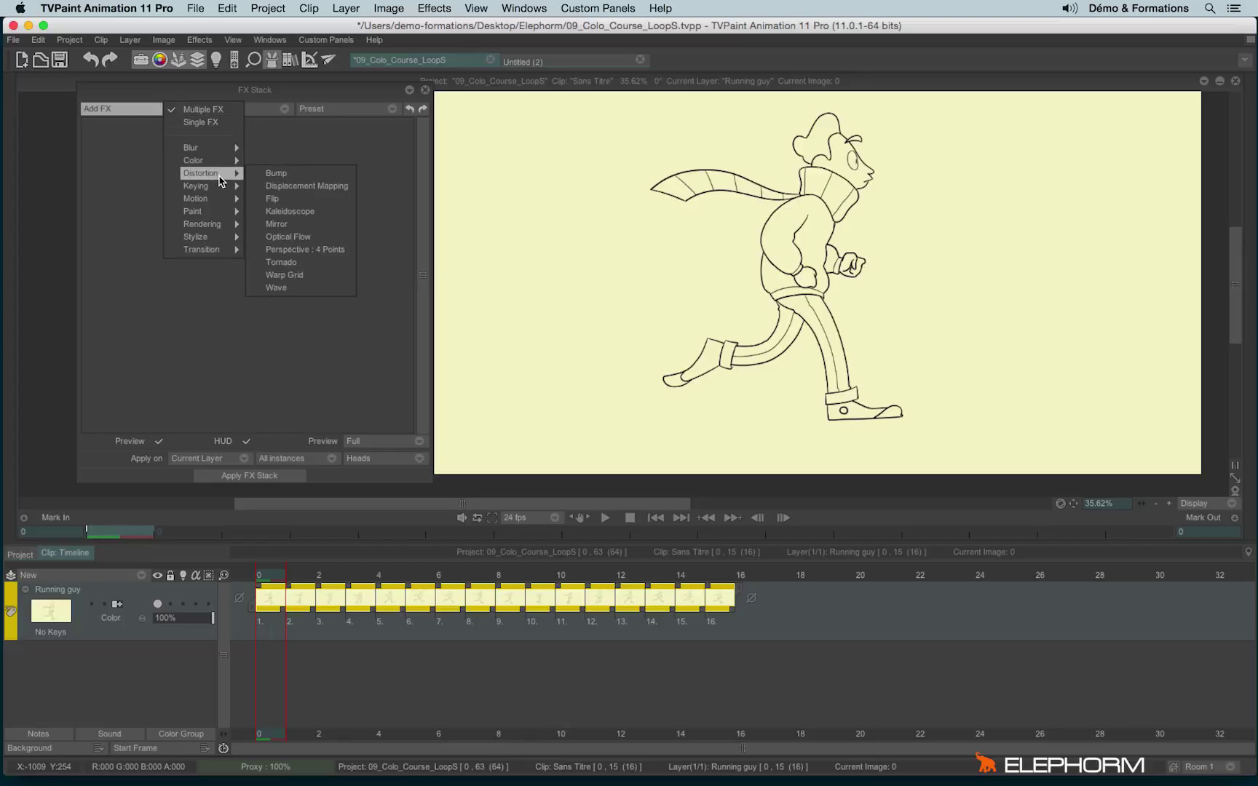
left_click(311, 237)
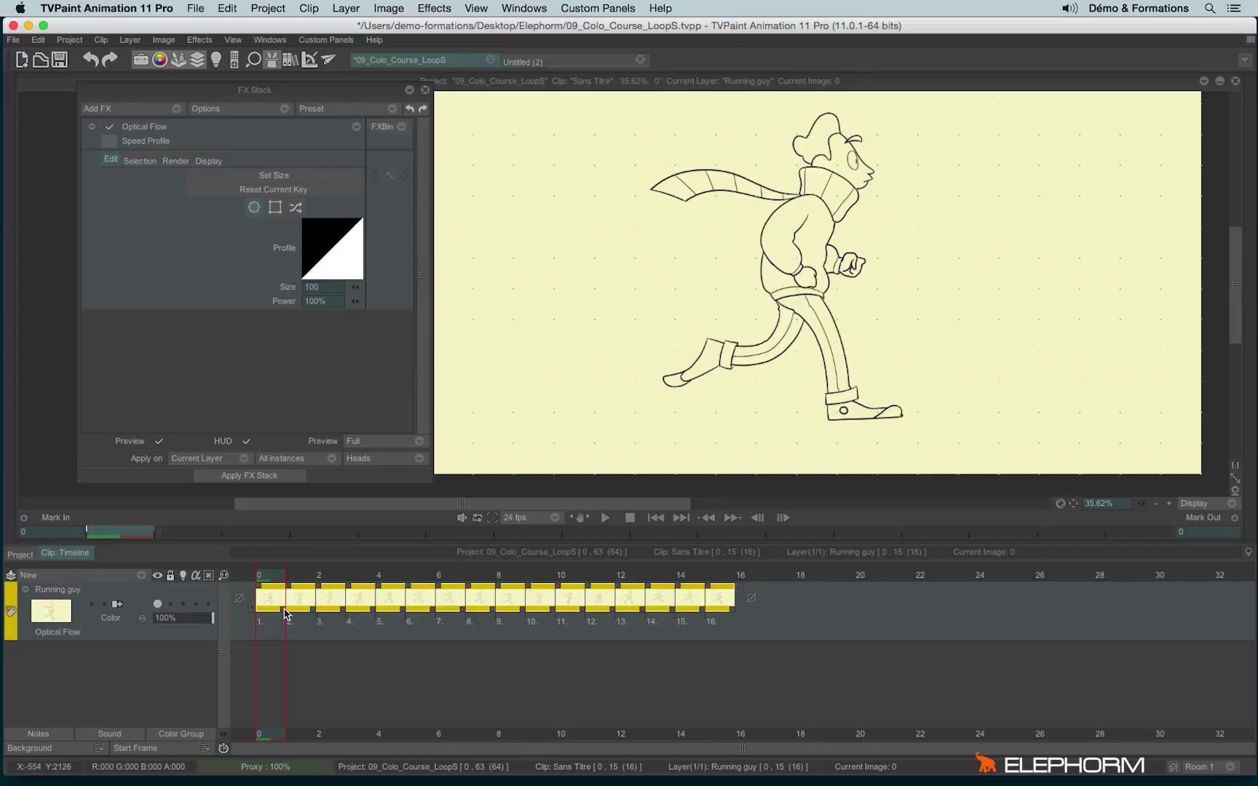
Step: Hold image 1 until frame 12 and set Optical Flow to random, Length 2.8, Variance 7%
left_click_drag(285, 610, 609, 612)
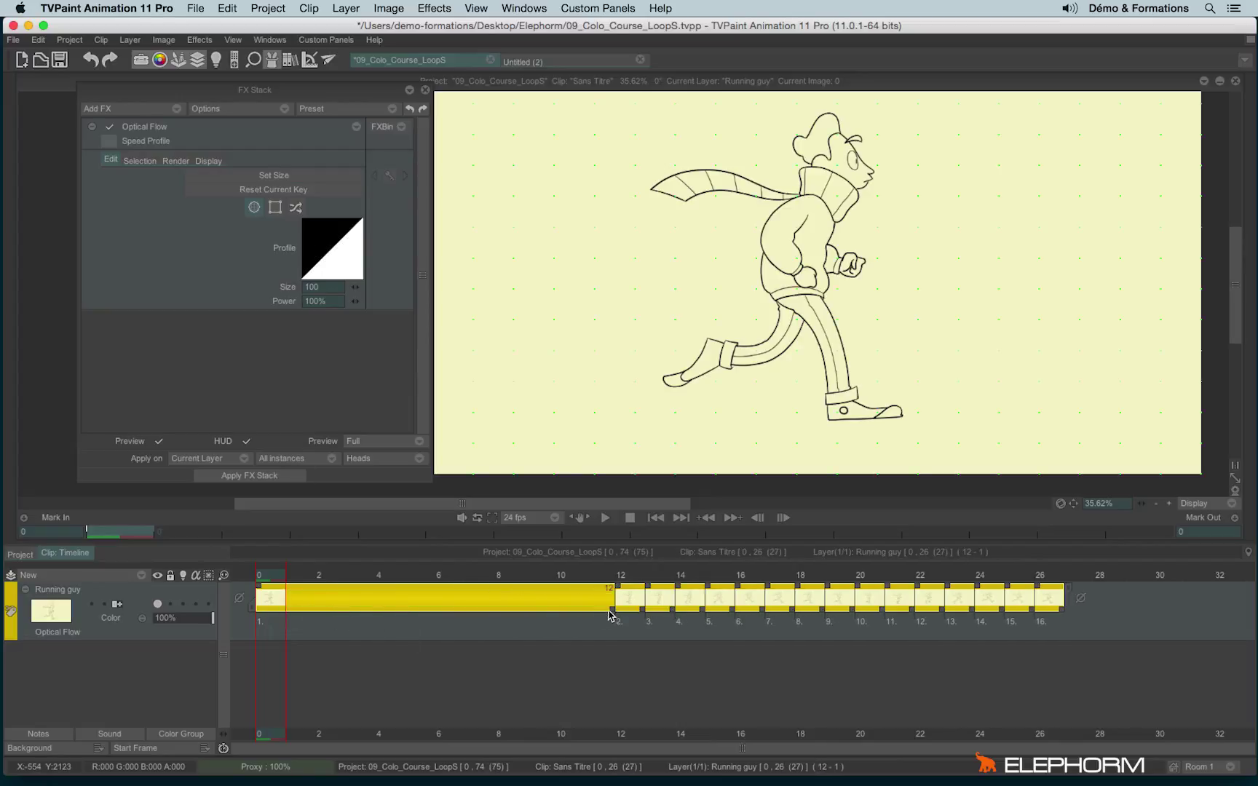
left_click(296, 209)
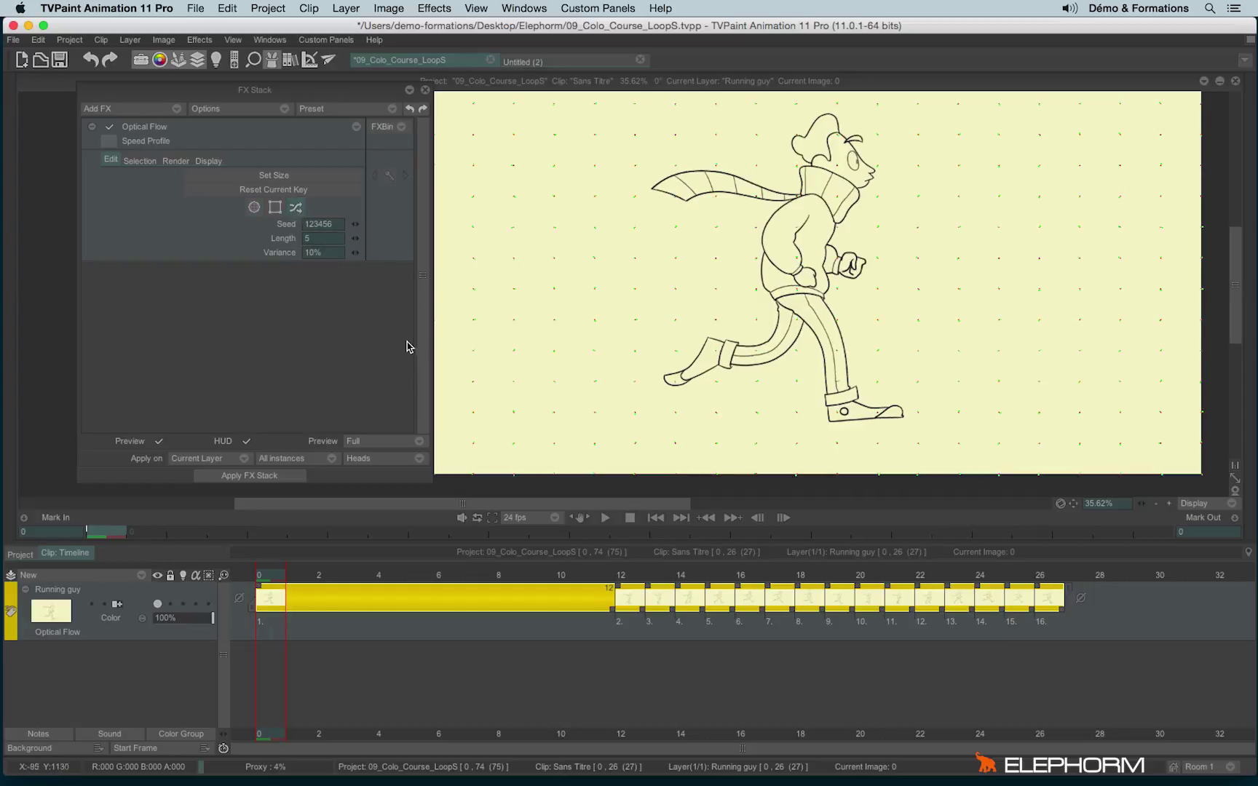
mouse_move(273, 579)
left_mouse_down()
mouse_move(604, 582)
mouse_move(468, 593)
mouse_move(261, 575)
left_mouse_up()
left_click_drag(355, 254, 324, 245)
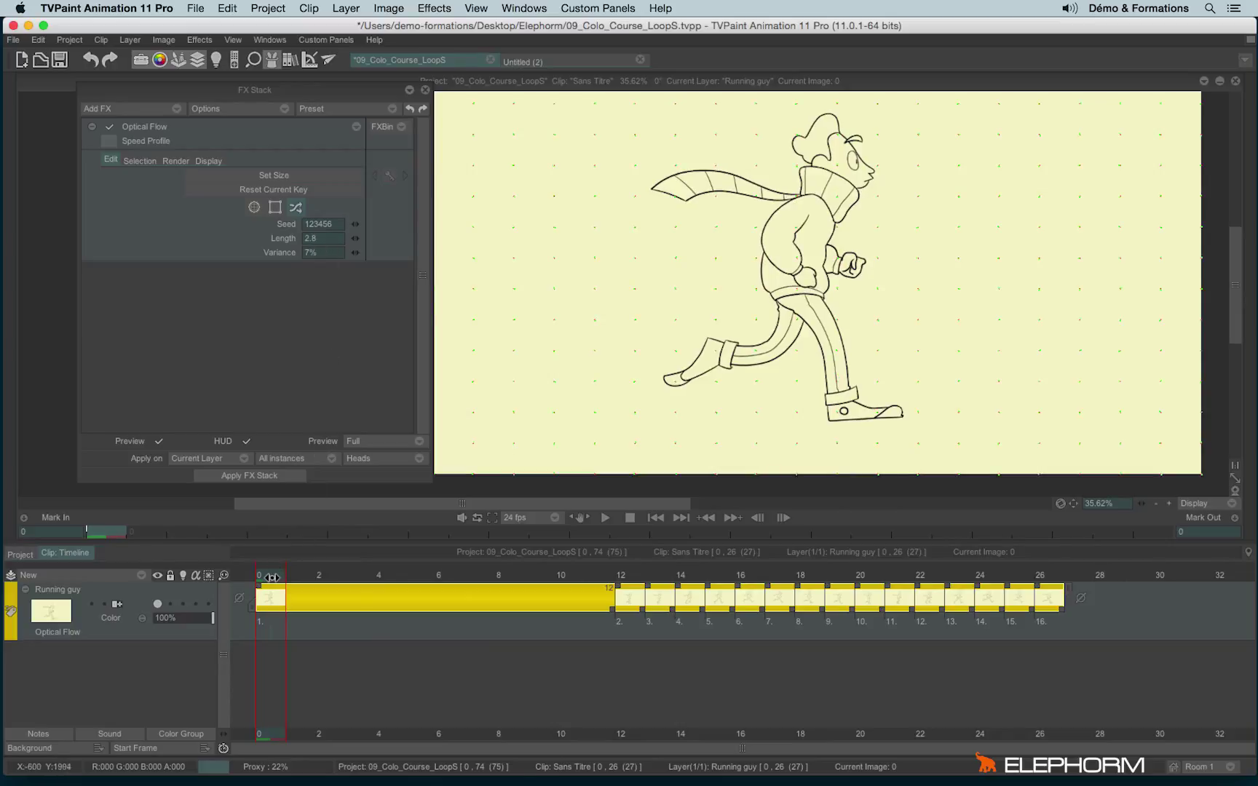
left_click(329, 581)
left_click_drag(352, 584, 261, 577)
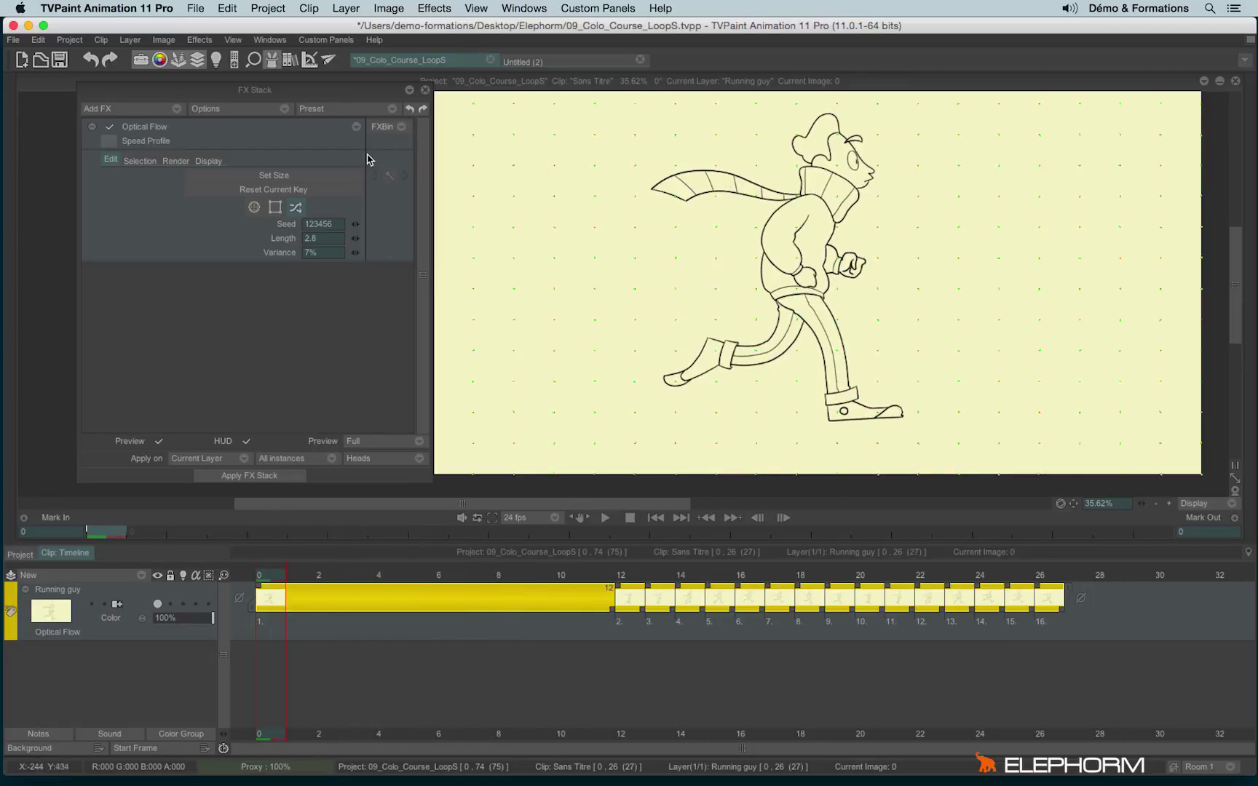
left_click(356, 129)
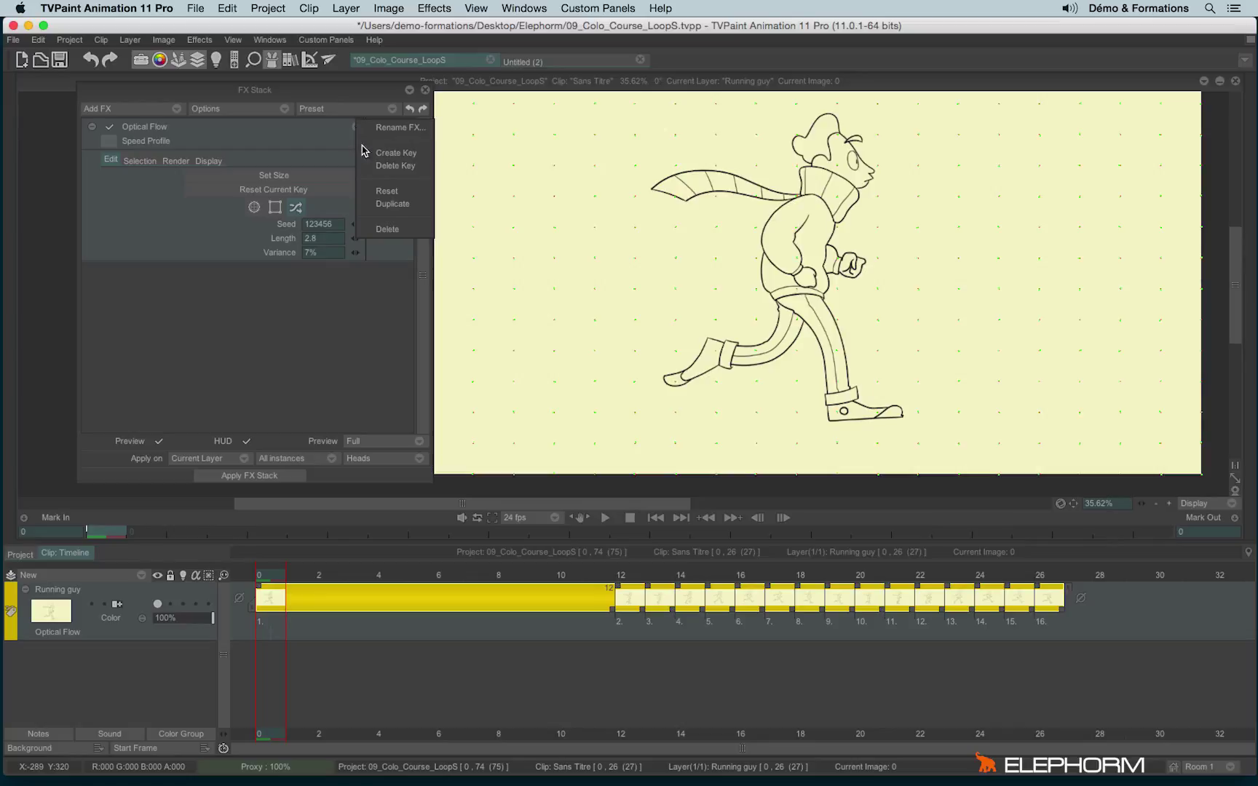
Step: Delete Optical Flow, return image 1 to one frame, and add a Motion Blur effect
left_click(397, 228)
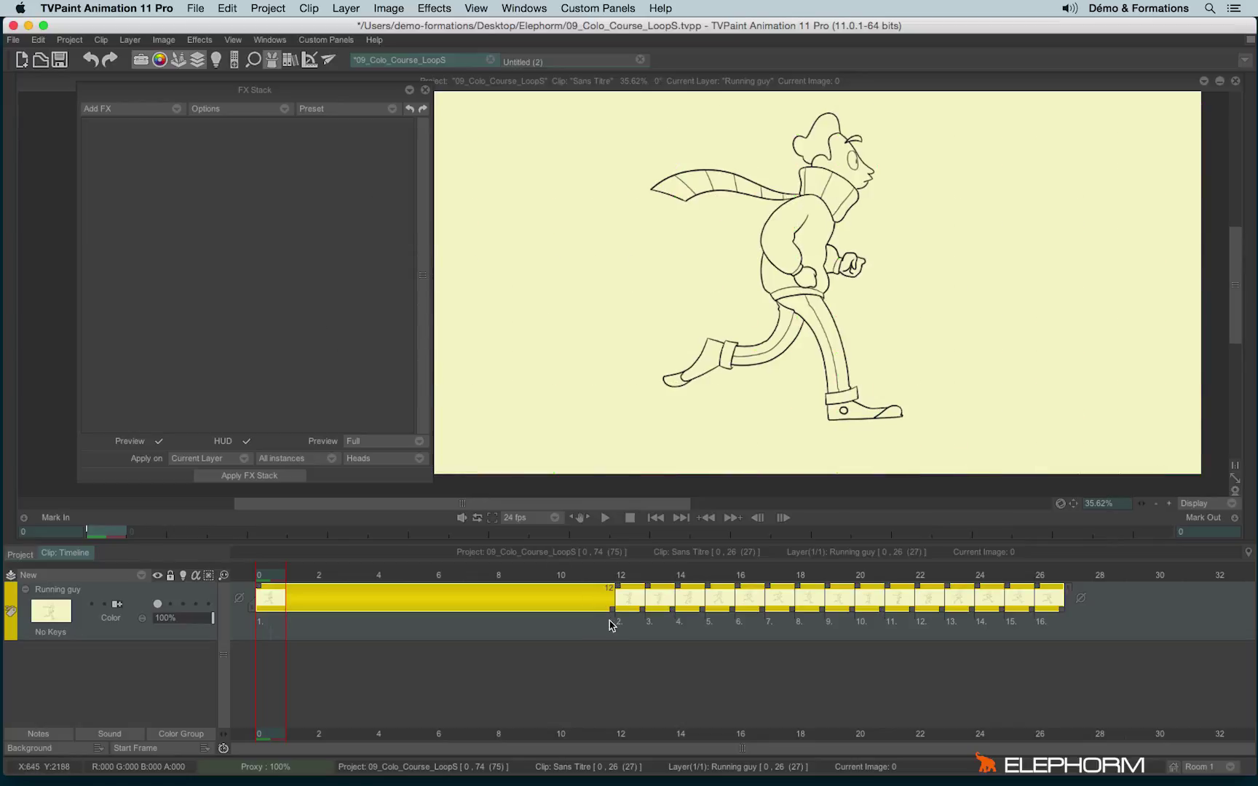
left_click_drag(612, 618, 286, 617)
left_click(134, 109)
mouse_move(177, 149)
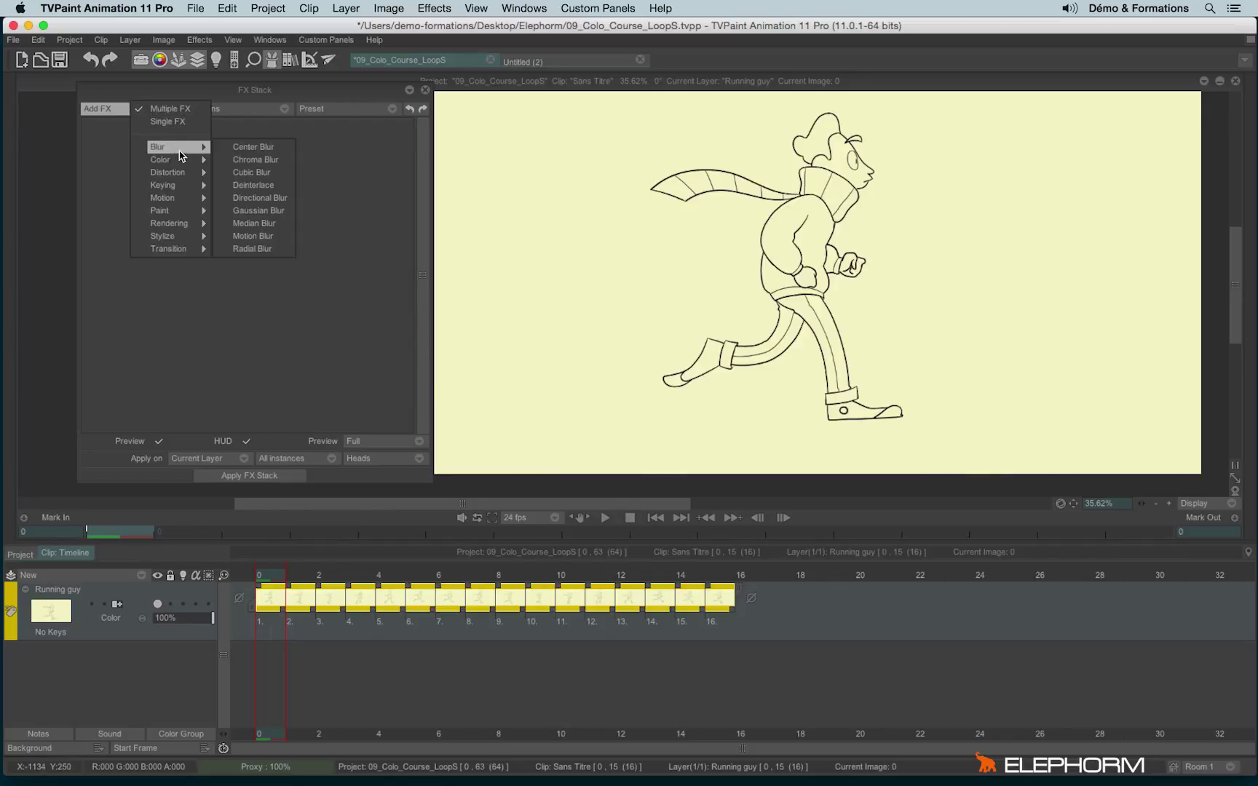
left_click(290, 237)
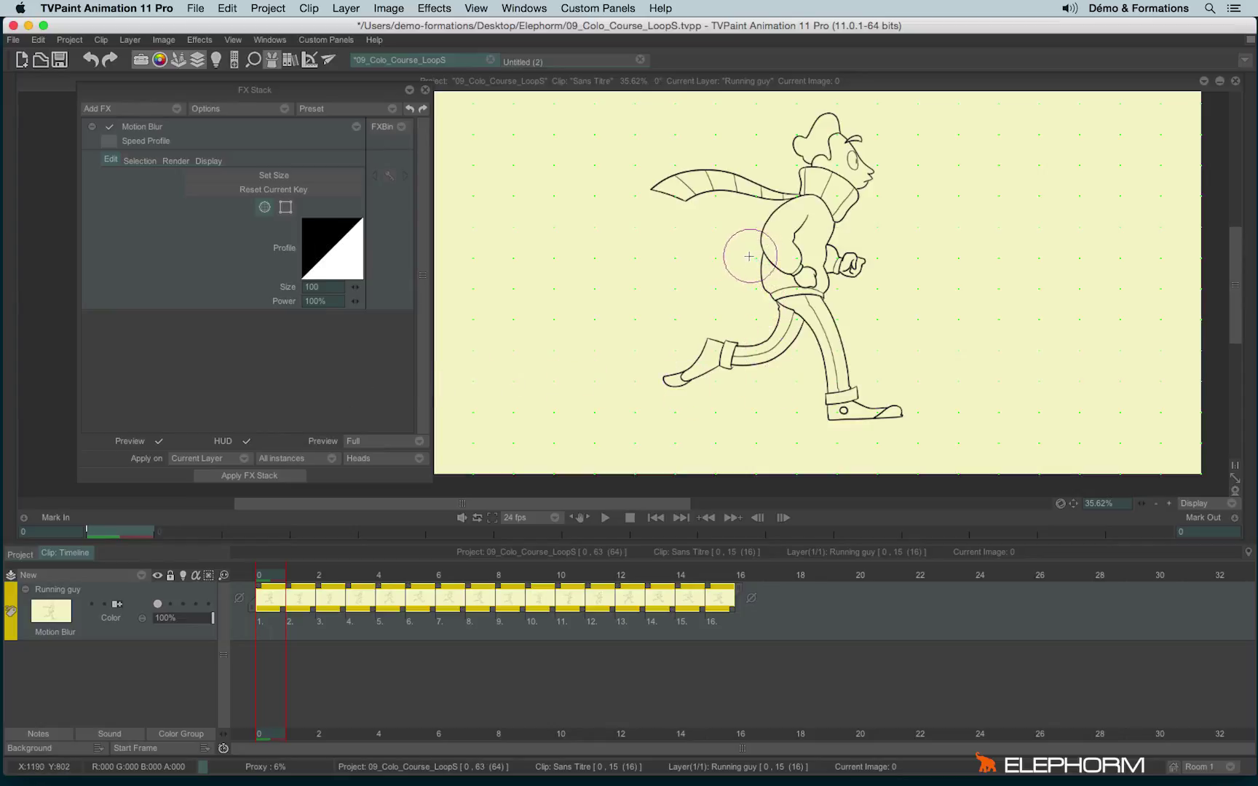
Step: Paint motion blur across the runner's body and preview it on images 2 to 8
mouse_move(749, 257)
left_mouse_down()
mouse_move(742, 278)
mouse_move(765, 299)
mouse_move(711, 241)
mouse_move(830, 306)
mouse_move(823, 340)
mouse_move(719, 325)
mouse_move(860, 270)
mouse_move(873, 301)
mouse_move(795, 358)
mouse_move(869, 322)
mouse_move(764, 291)
mouse_move(837, 396)
mouse_move(785, 401)
mouse_move(752, 423)
mouse_move(730, 336)
mouse_move(677, 382)
mouse_move(621, 371)
left_mouse_up()
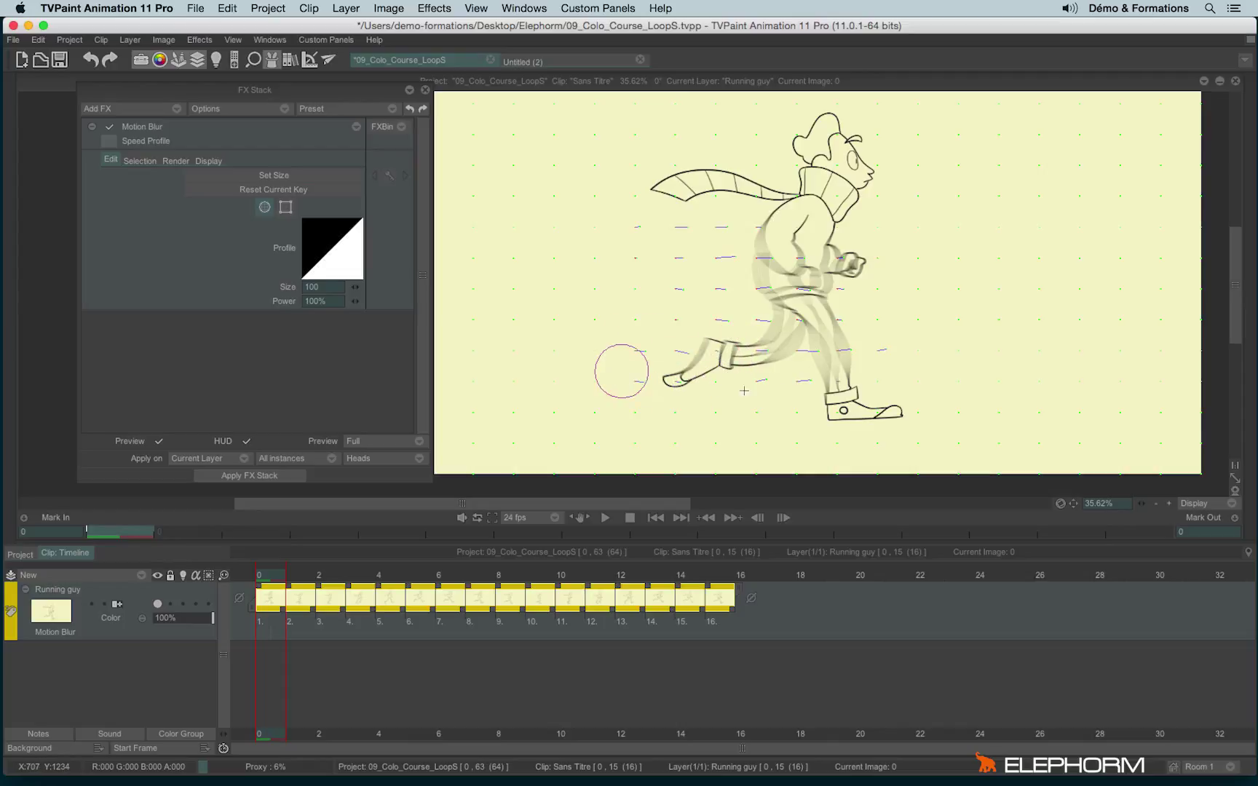
left_click(327, 589)
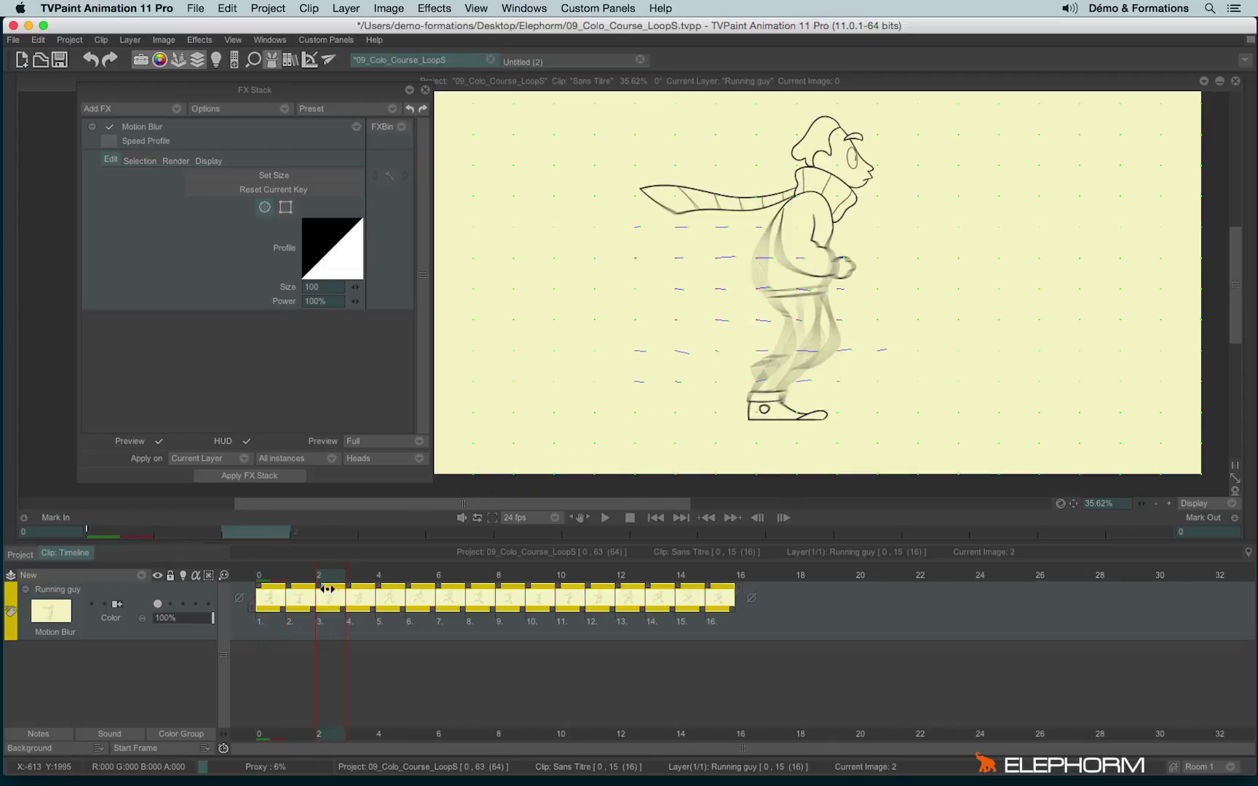
left_click_drag(359, 593, 277, 599)
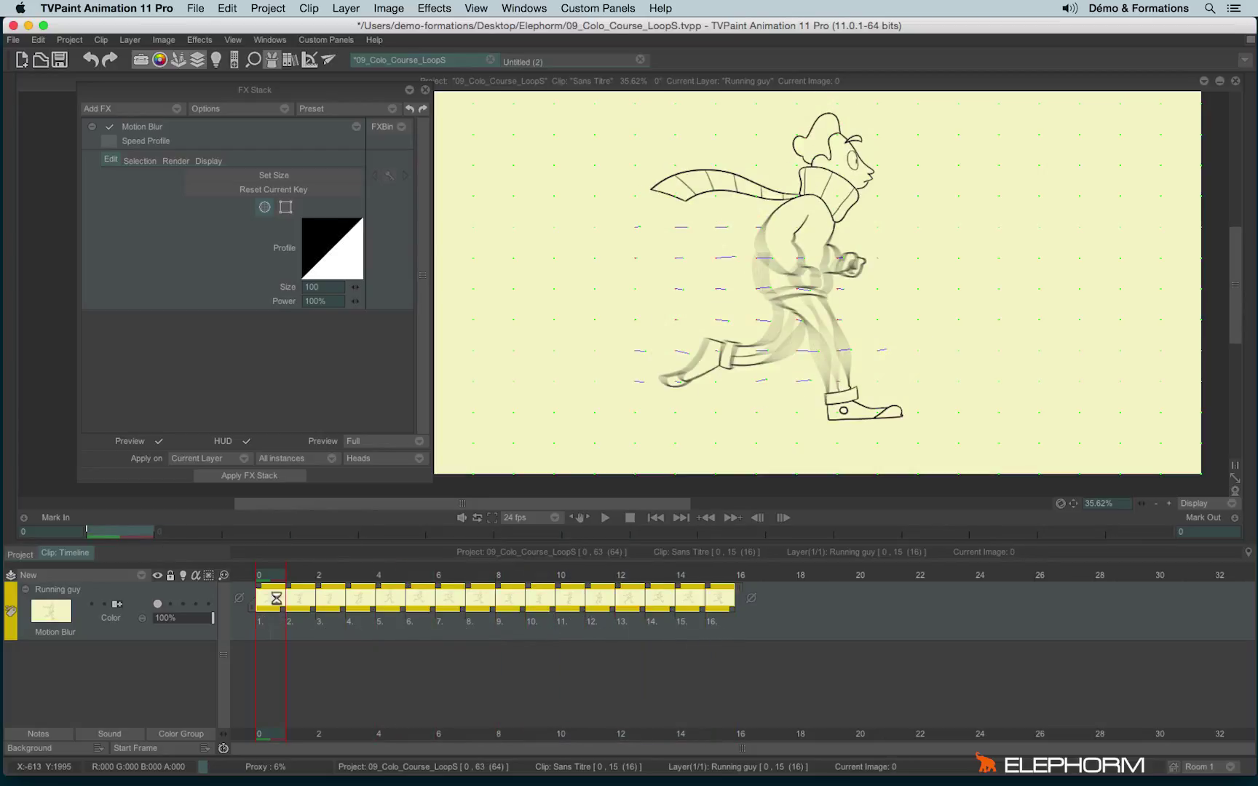
left_click(356, 129)
Step: Replace the Motion Blur effect with a Brush Spreading effect
left_click(408, 241)
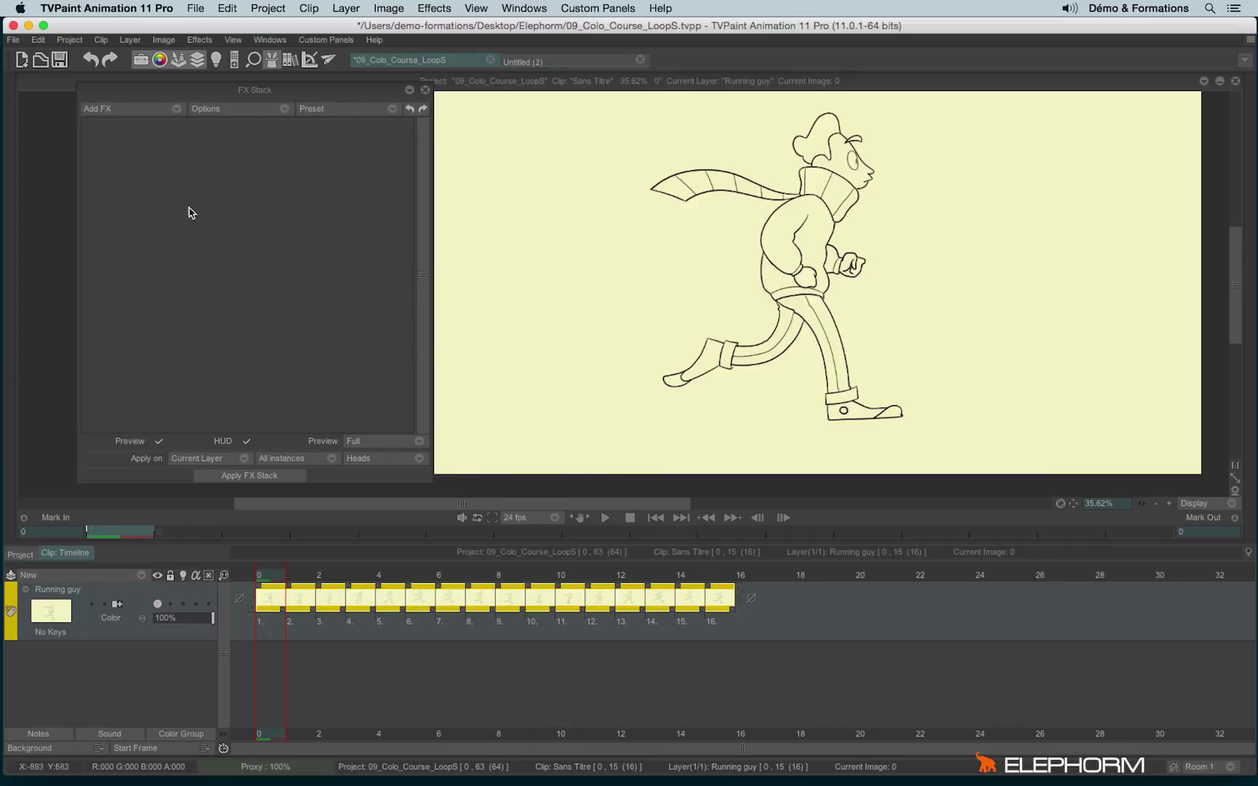
left_click(142, 115)
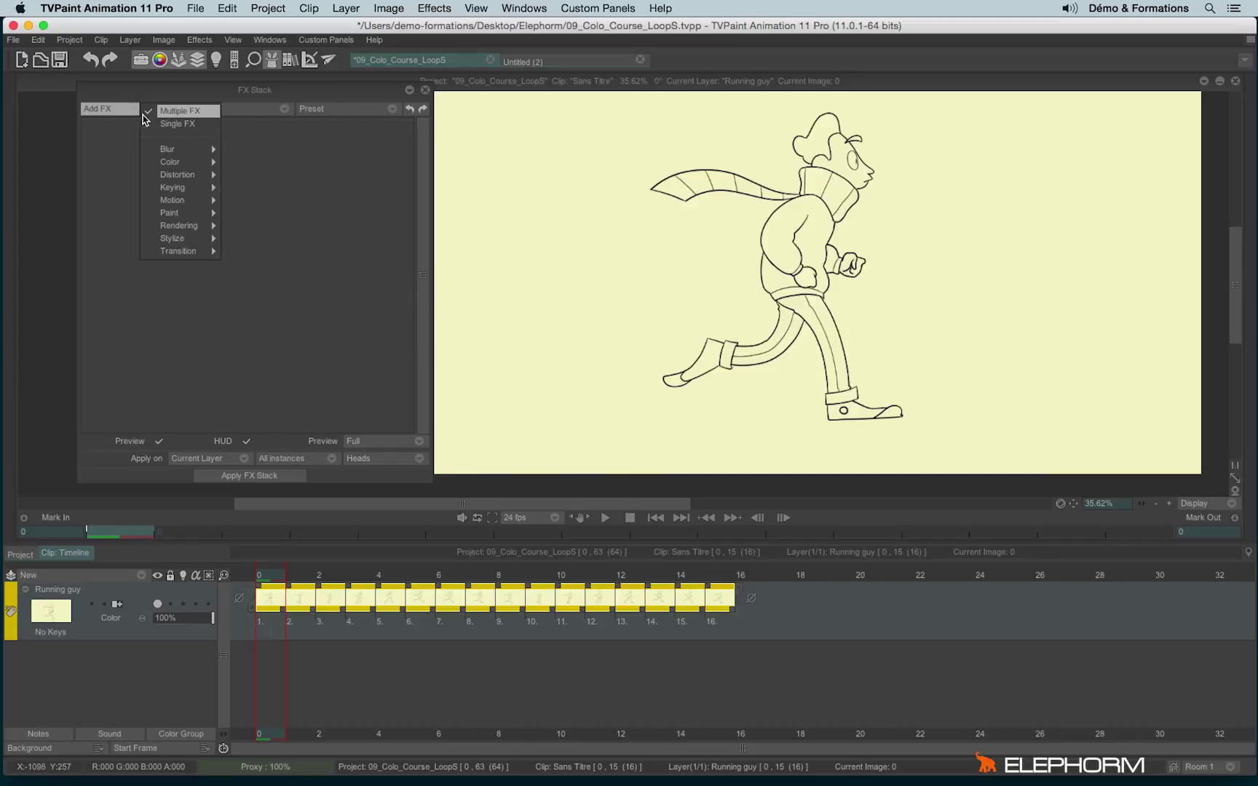
mouse_move(194, 191)
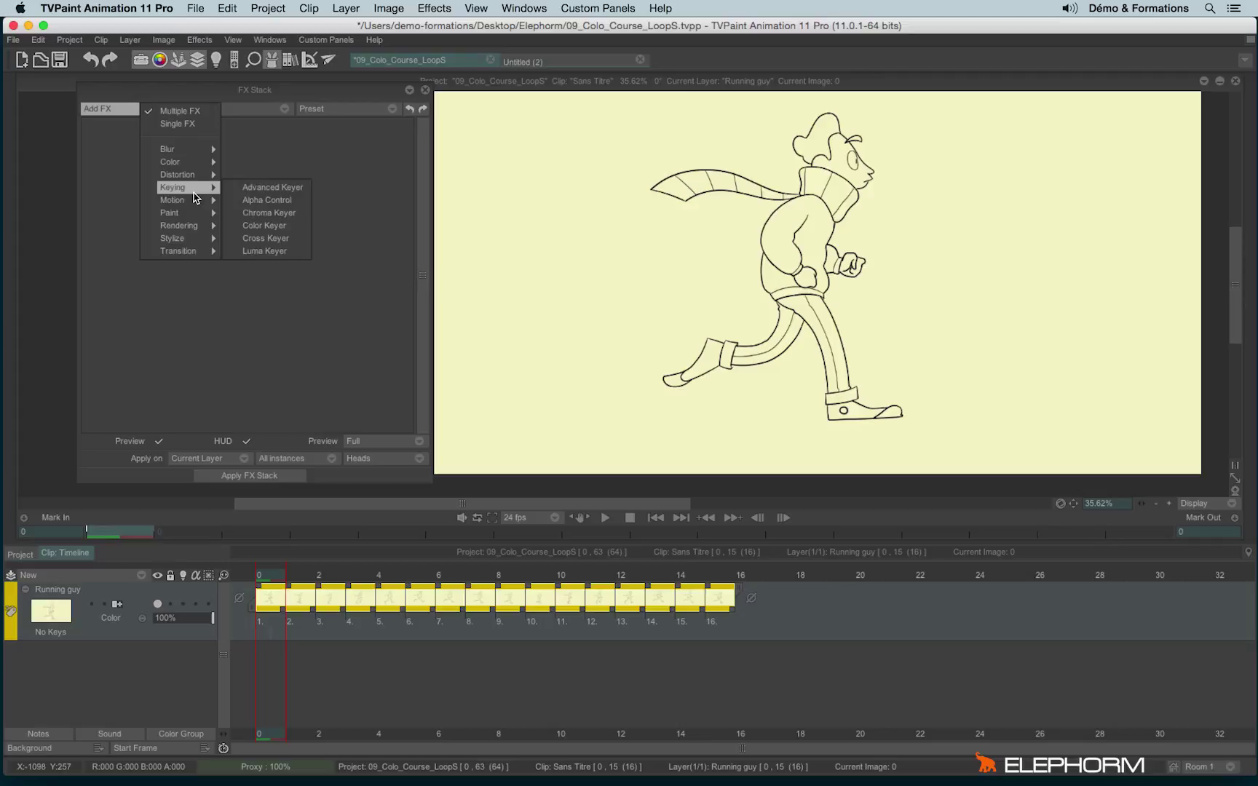
mouse_move(199, 227)
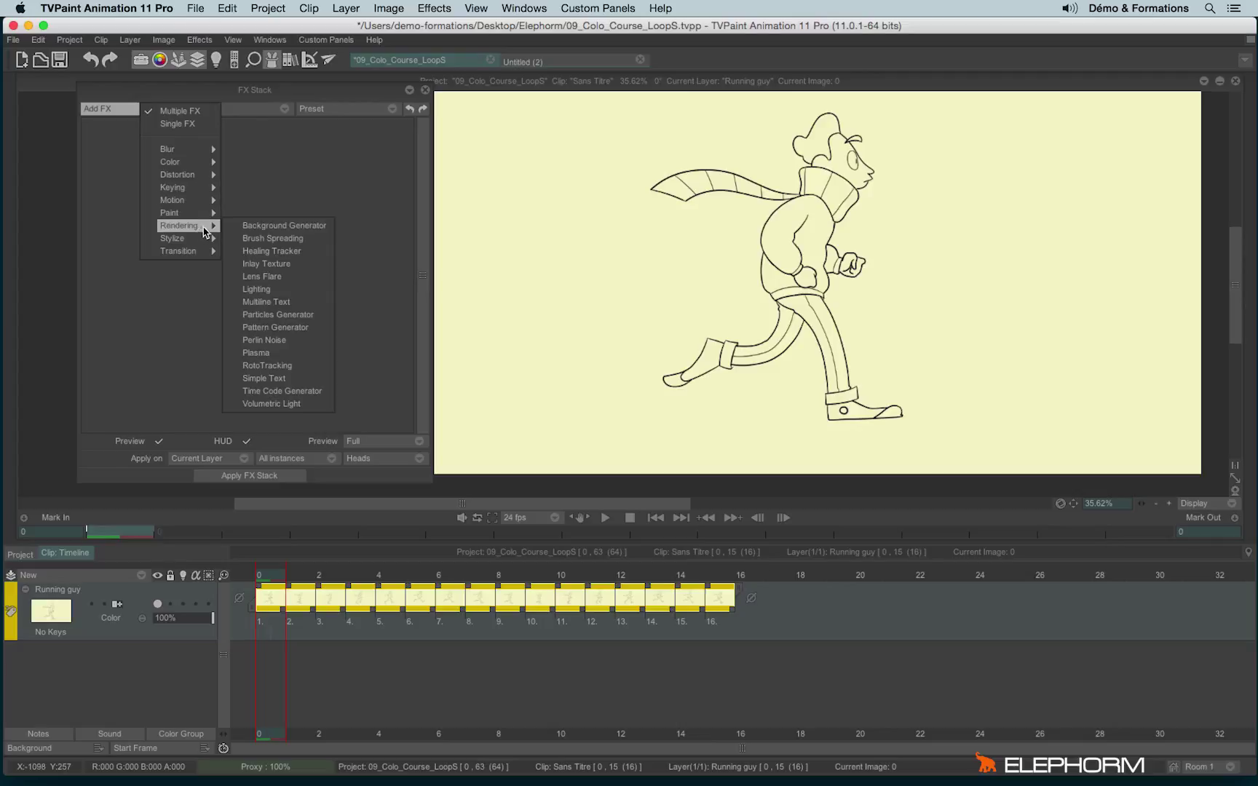
left_click(304, 243)
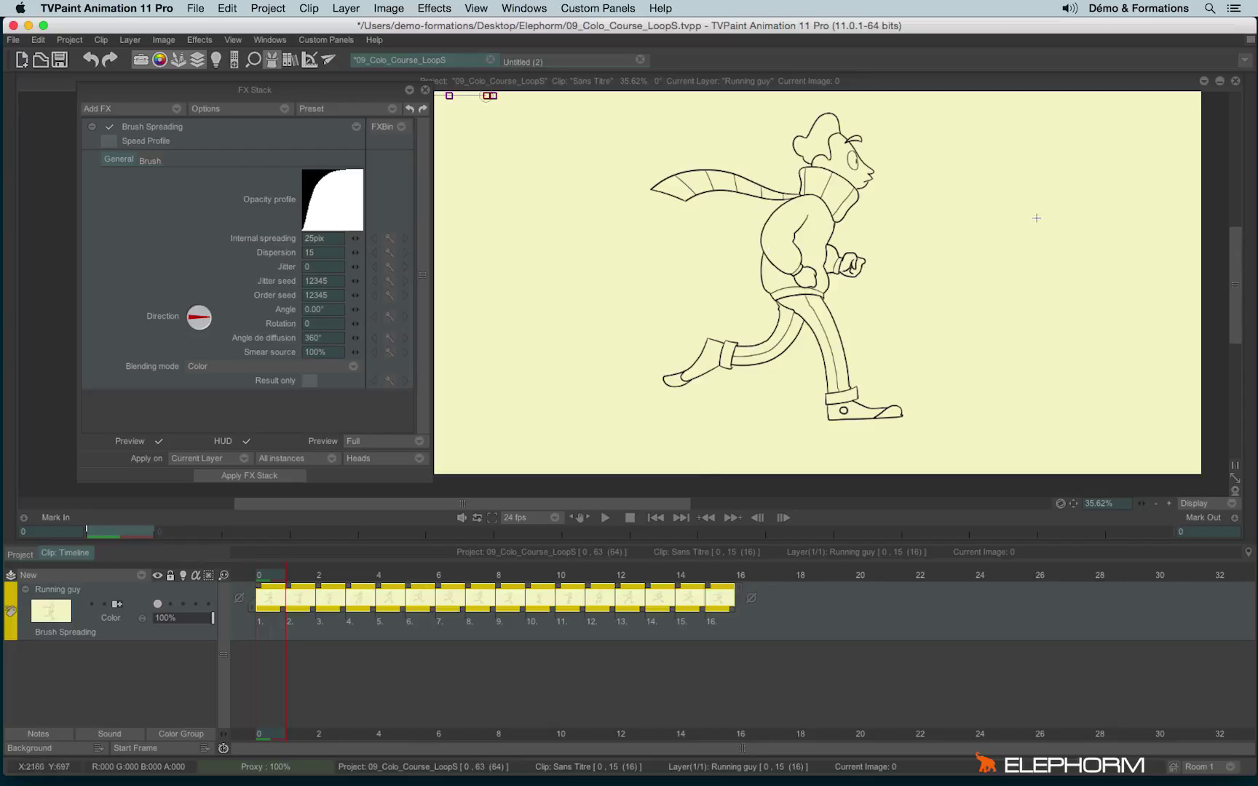
Step: Choose a brush preset, paint a test spreading stroke beside the character, then undo it
mouse_move(1249, 143)
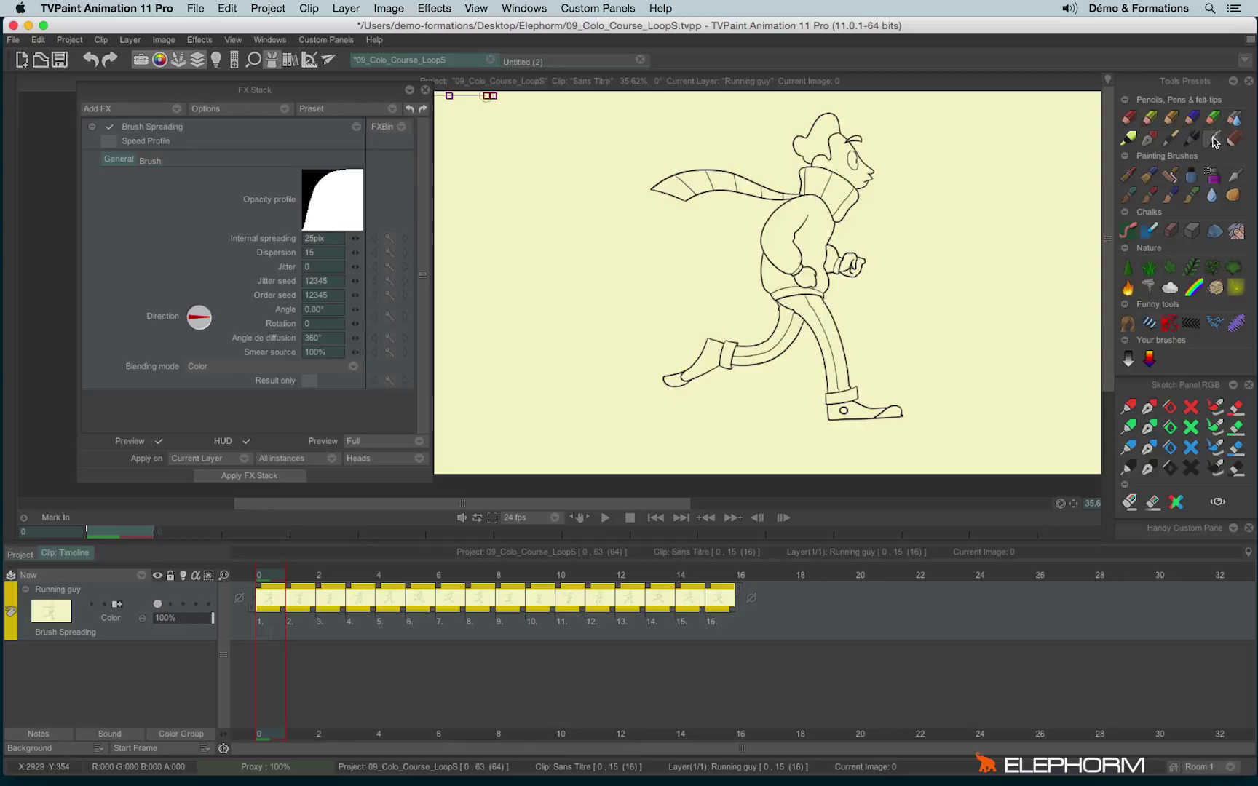
left_click(1215, 140)
mouse_move(1012, 219)
left_mouse_down()
mouse_move(1019, 287)
mouse_move(1069, 258)
mouse_move(1078, 213)
mouse_move(1007, 334)
mouse_move(1074, 281)
mouse_move(1150, 319)
mouse_move(1150, 381)
left_mouse_up()
key("ctrl+z")
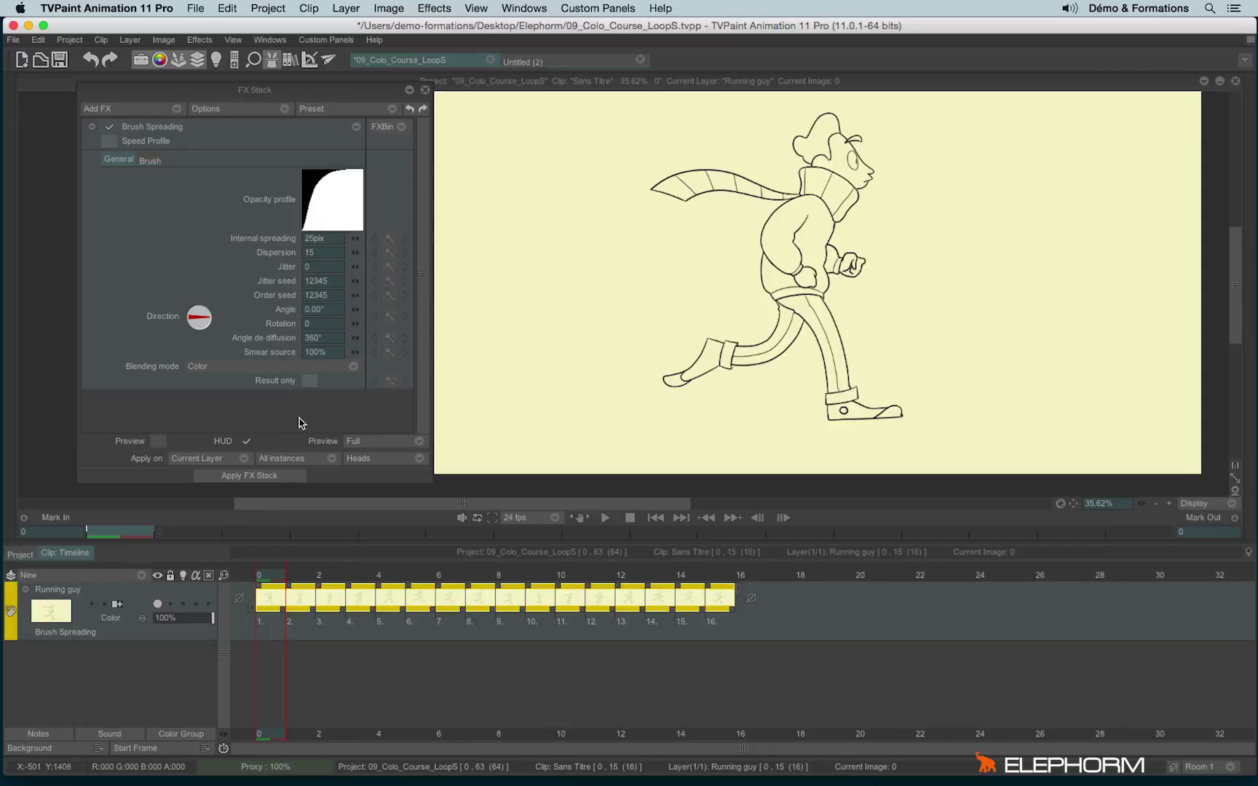
Step: Set the Brush Spreading brush size to 8% and turn on Preview
left_click(340, 256)
left_click(150, 159)
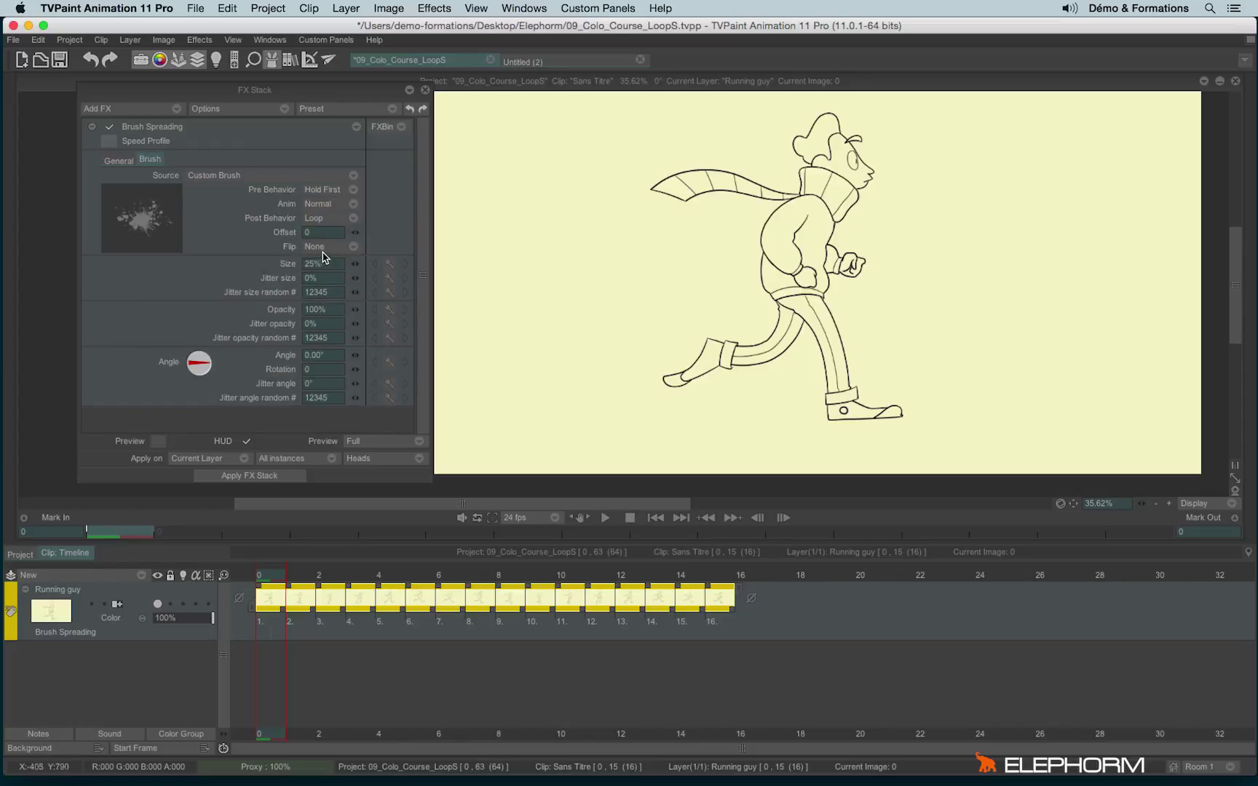
left_click(339, 265)
left_click(158, 443)
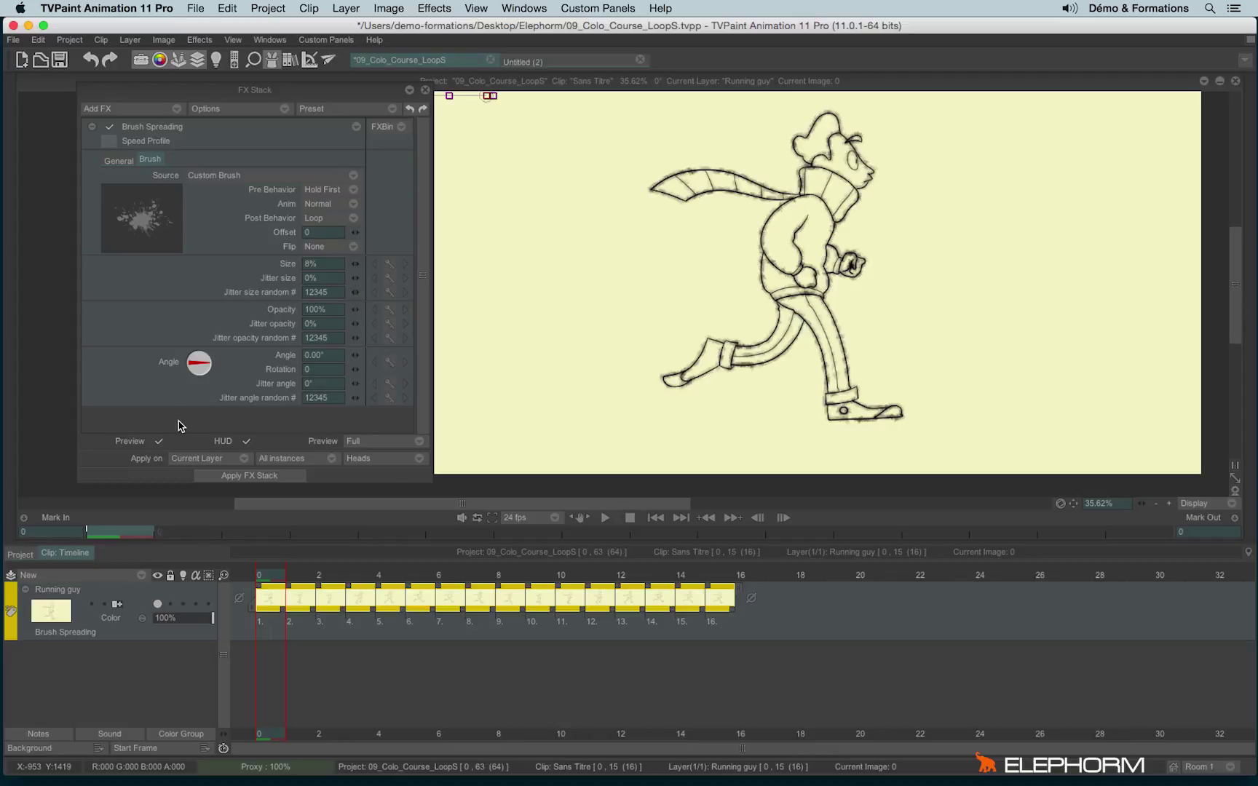
left_click(356, 127)
Step: Remove Brush Spreading, step to frame 1, and add a Color > Histogram effect
left_click(394, 230)
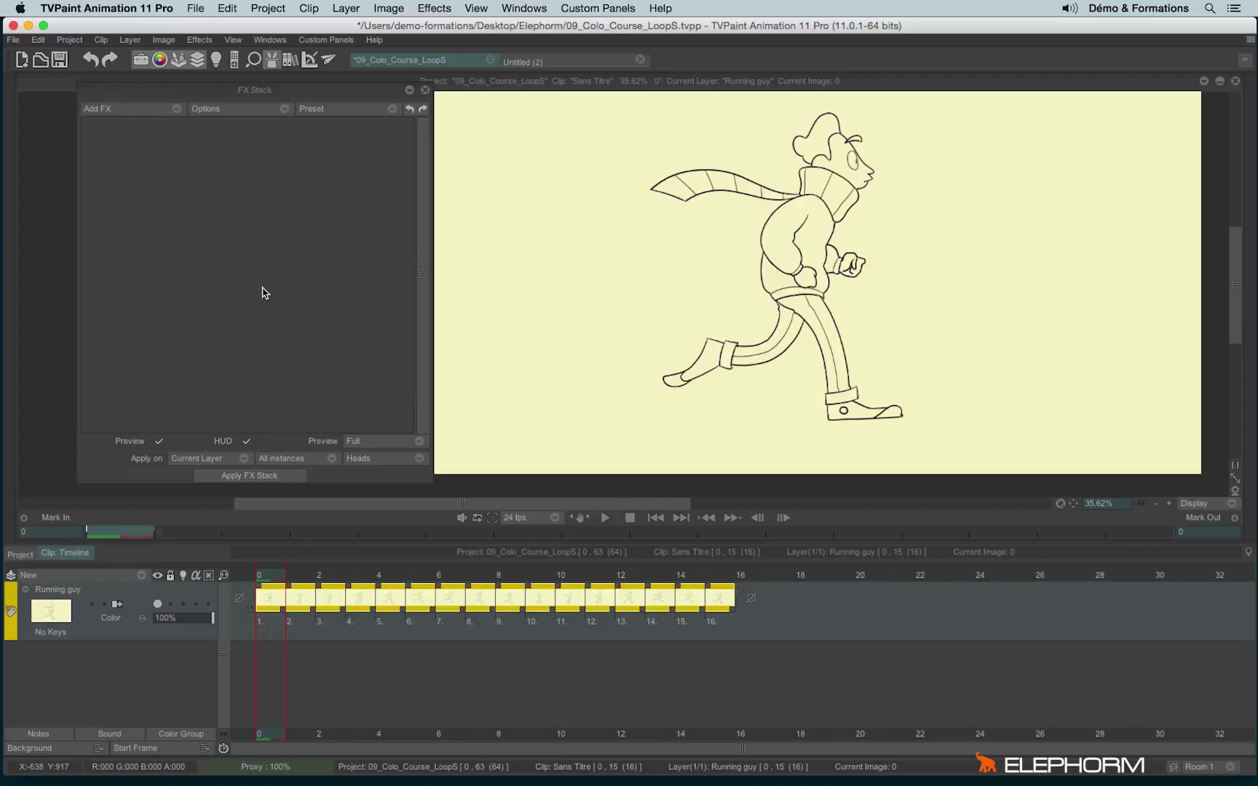
key("Right")
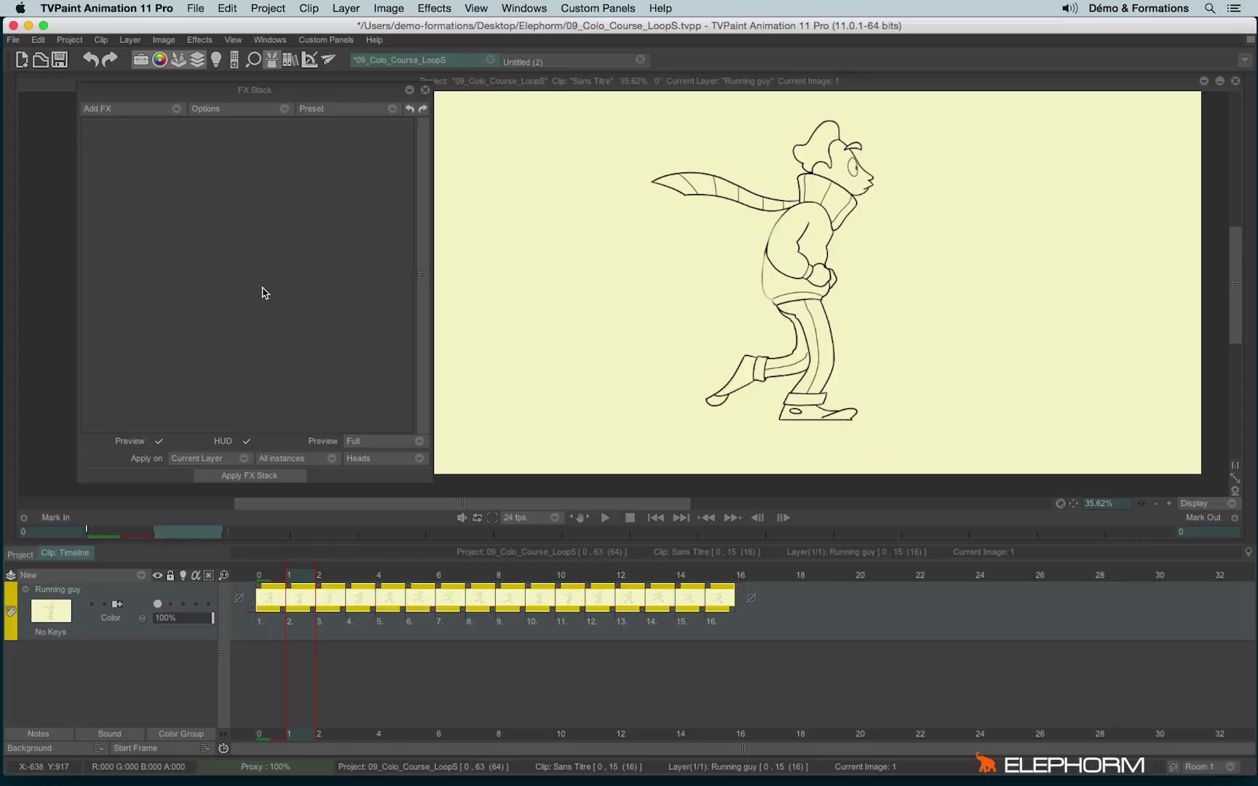
scroll(764, 284, "up", 6)
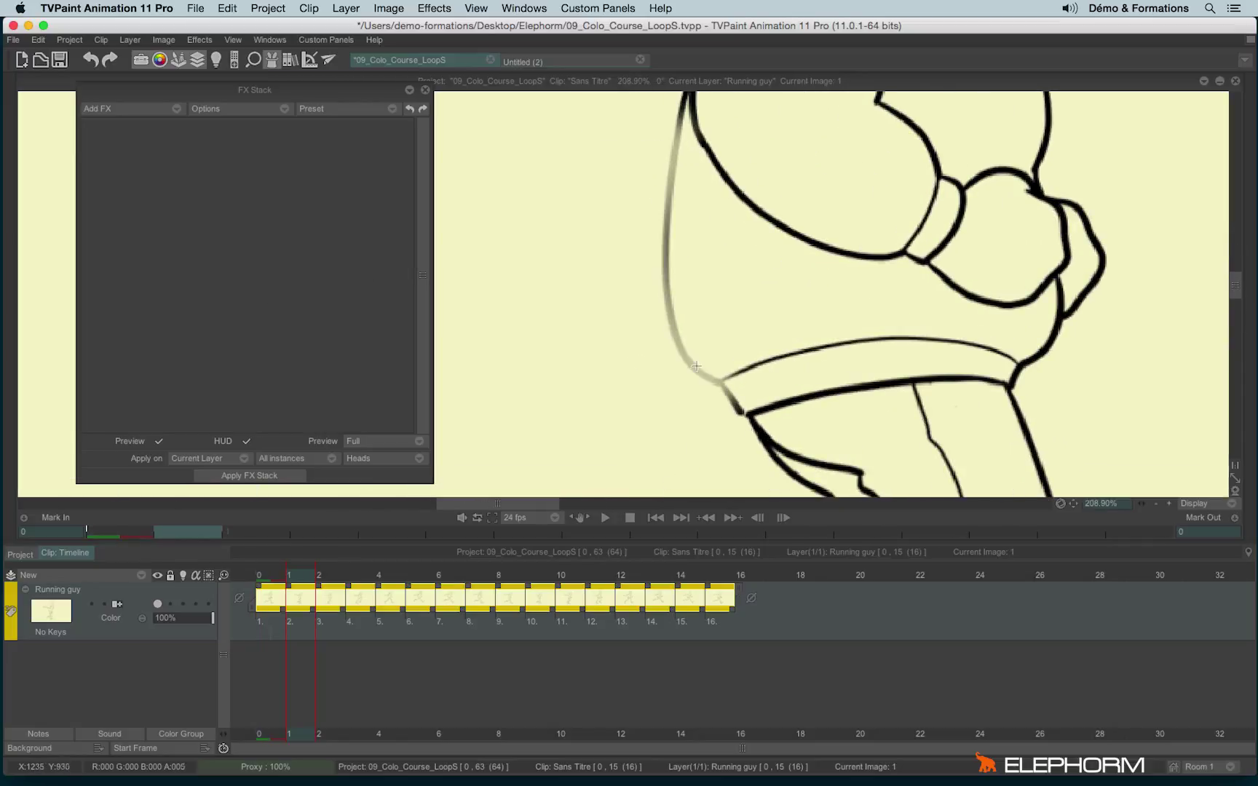
scroll(816, 267, "down", 2)
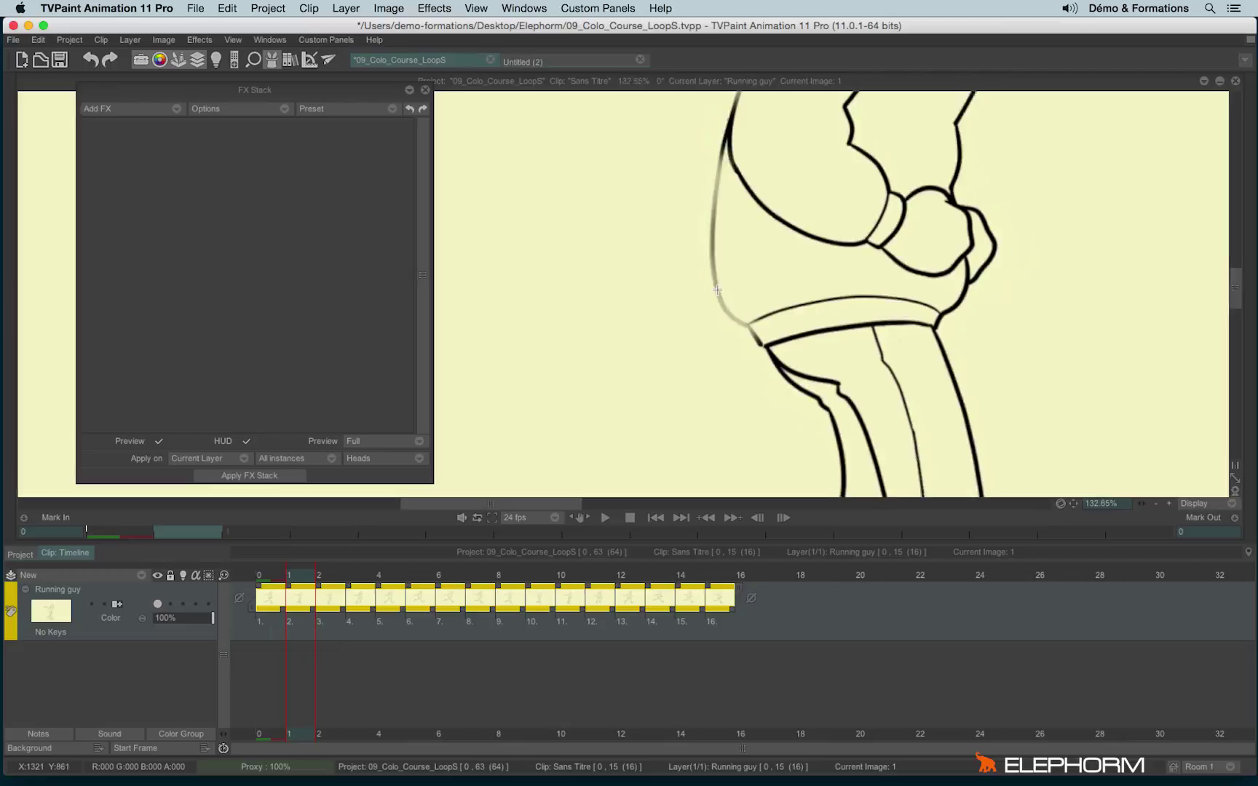
left_click(124, 111)
mouse_move(168, 161)
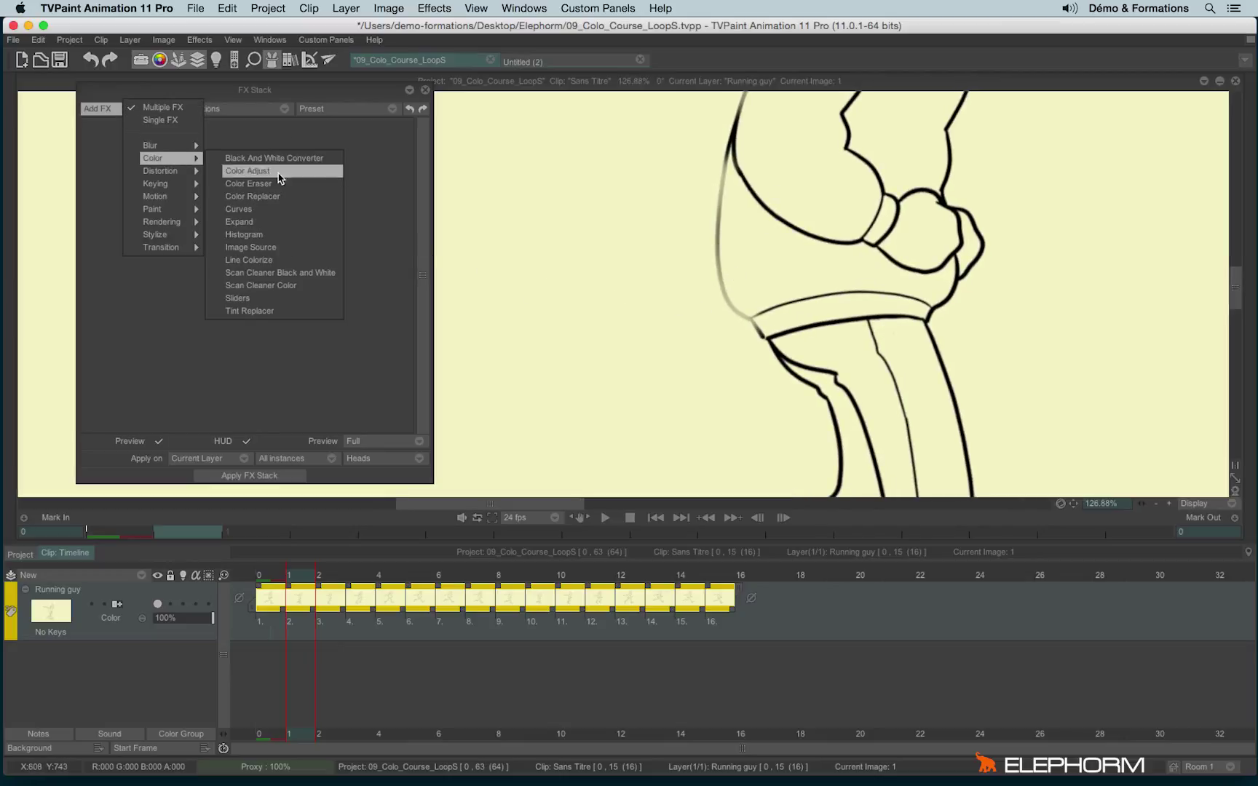
left_click(266, 236)
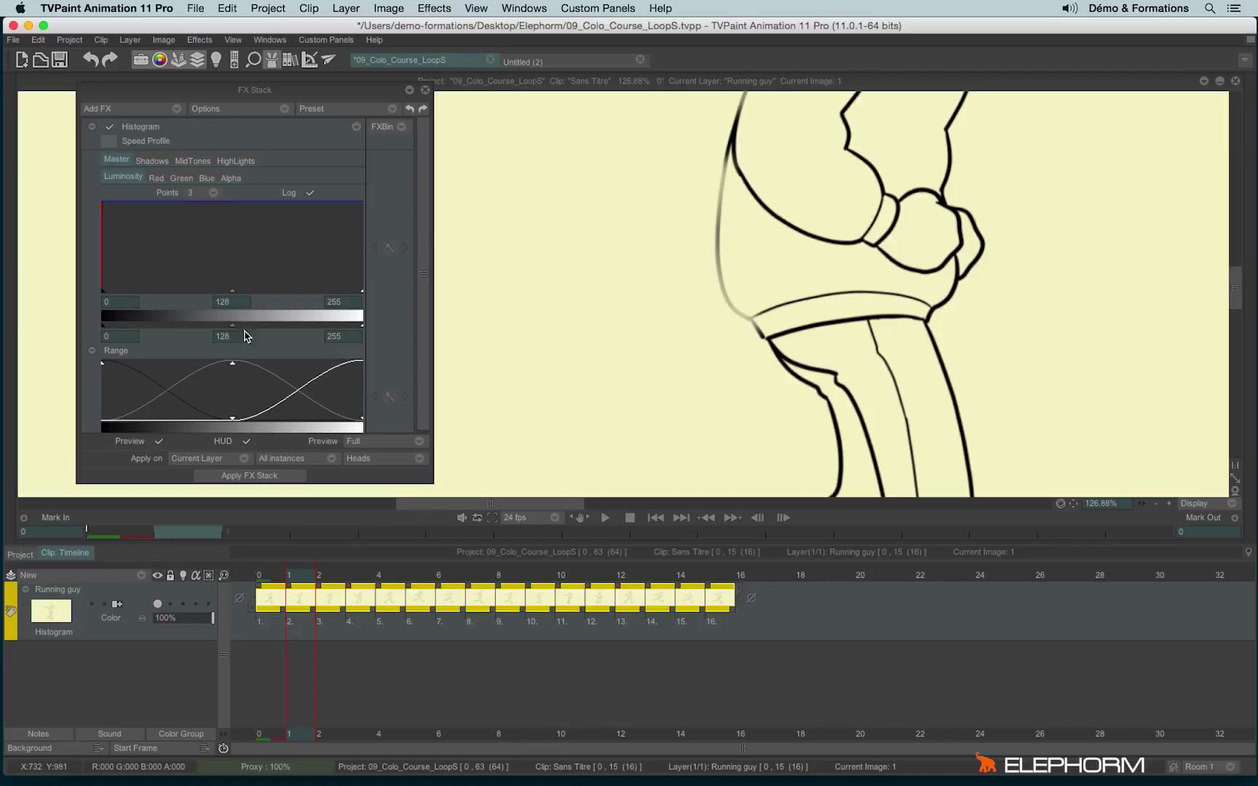
Step: Set the Histogram's Alpha levels to midtone 14 and white point 32, checking the bolder torso lines
left_click(232, 178)
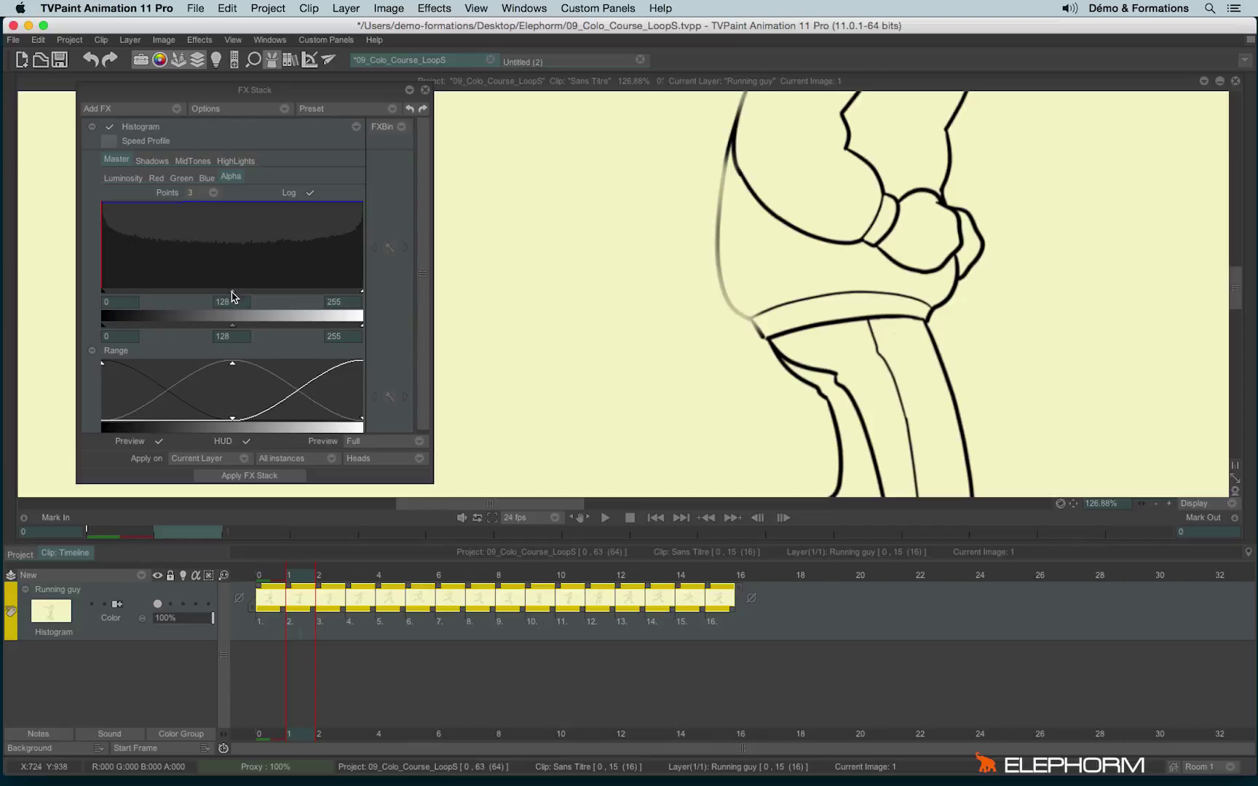
left_click_drag(233, 295, 115, 294)
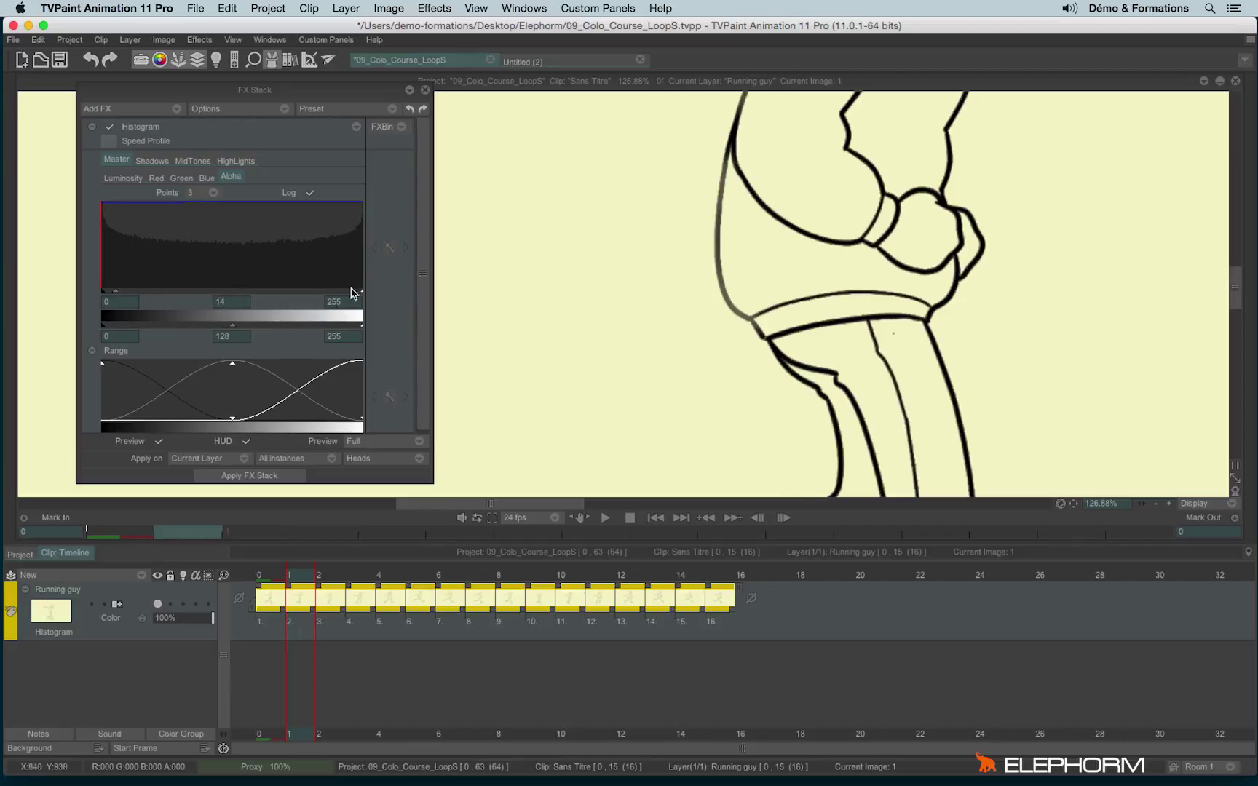
mouse_move(362, 295)
left_mouse_down()
mouse_move(163, 285)
mouse_move(133, 304)
left_mouse_up()
left_click_drag(619, 175, 624, 306)
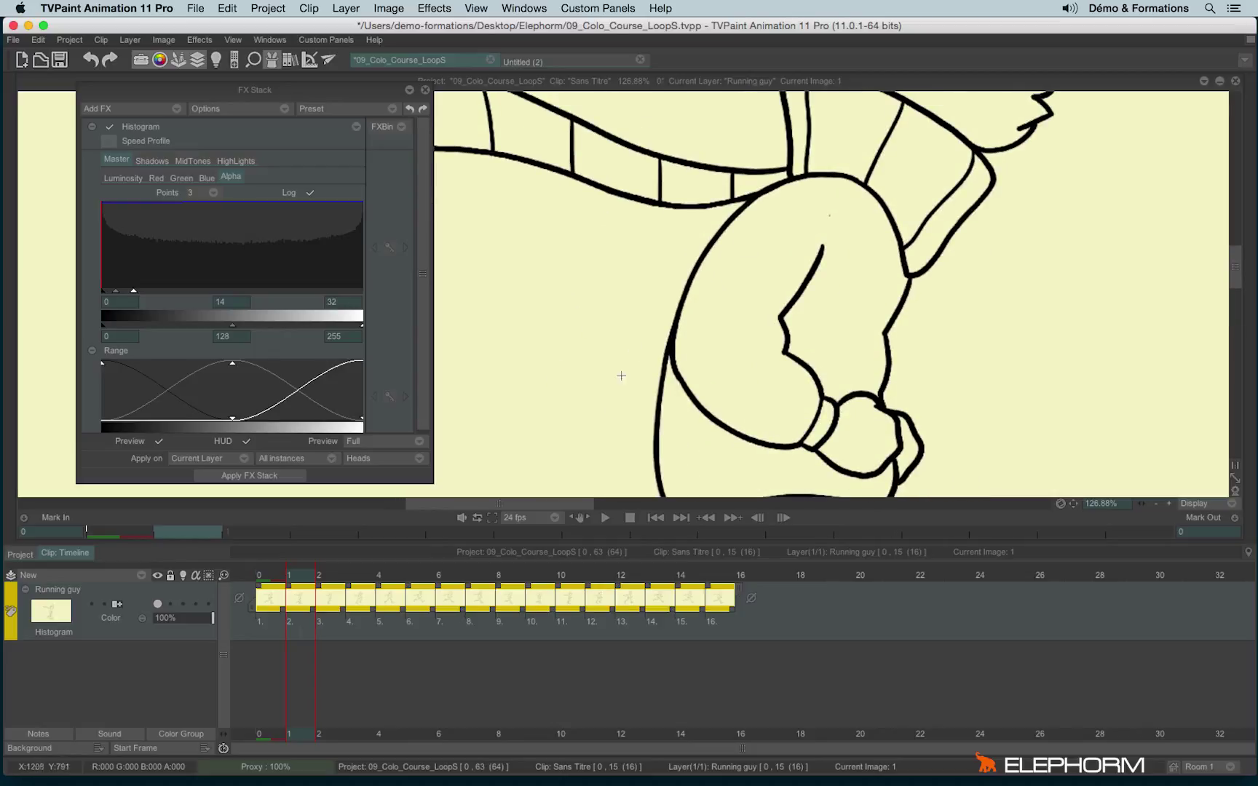
left_click_drag(622, 376, 738, 216)
scroll(721, 234, "down", 3)
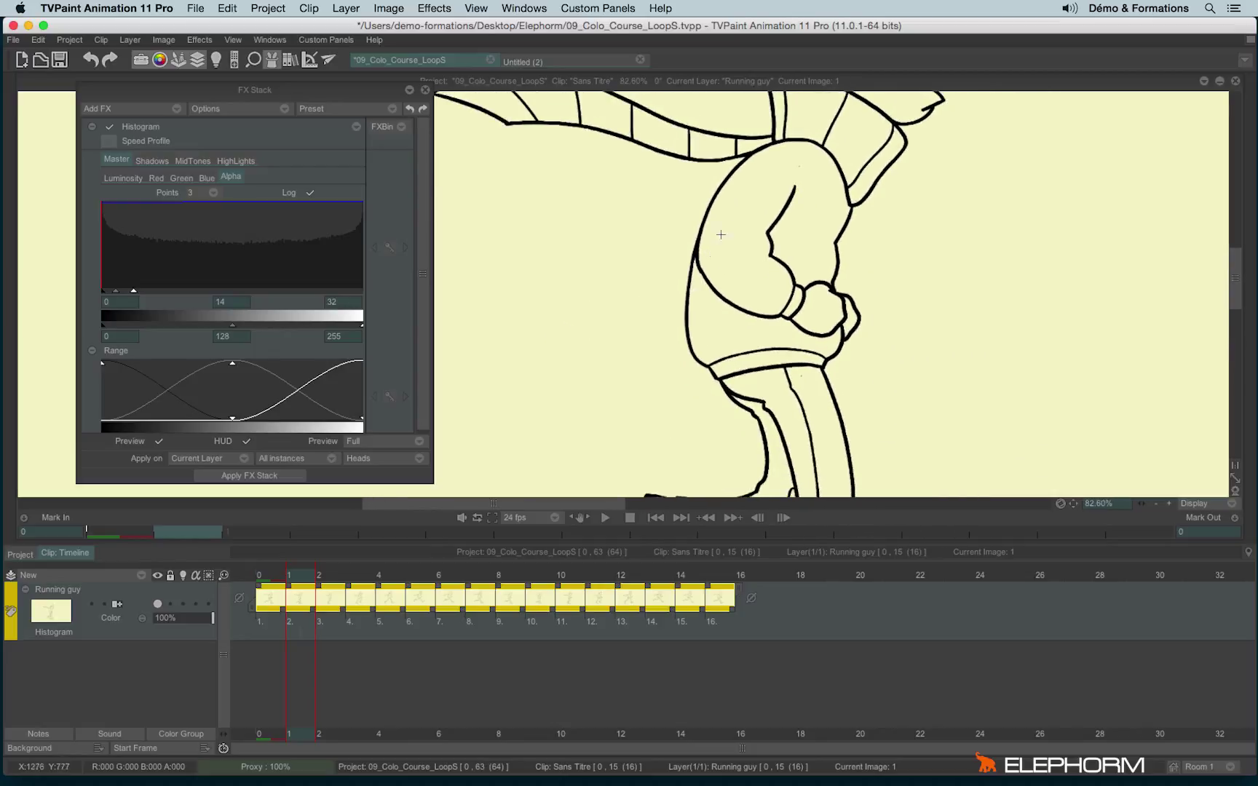
scroll(737, 227, "up", 3)
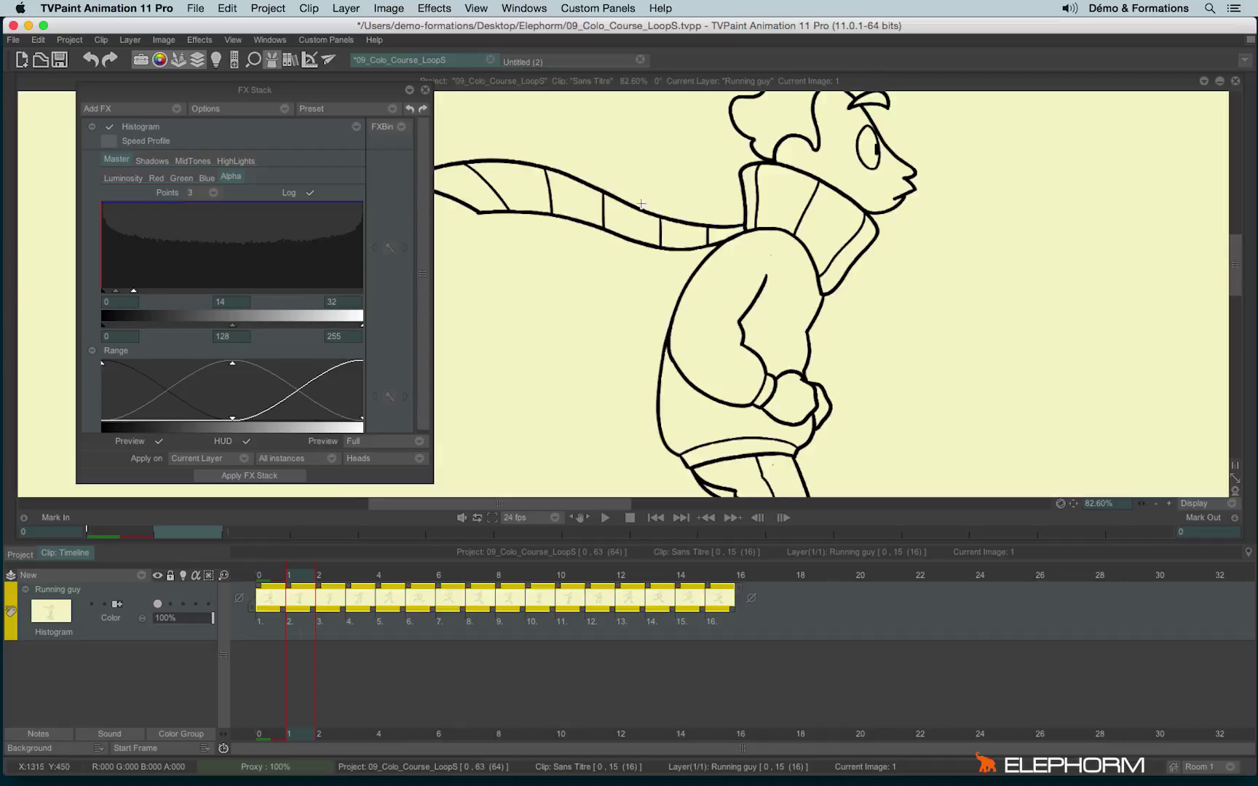
Step: Lasso the character's back and shoulder with the Free Hand selection
scroll(641, 205, "down", 3)
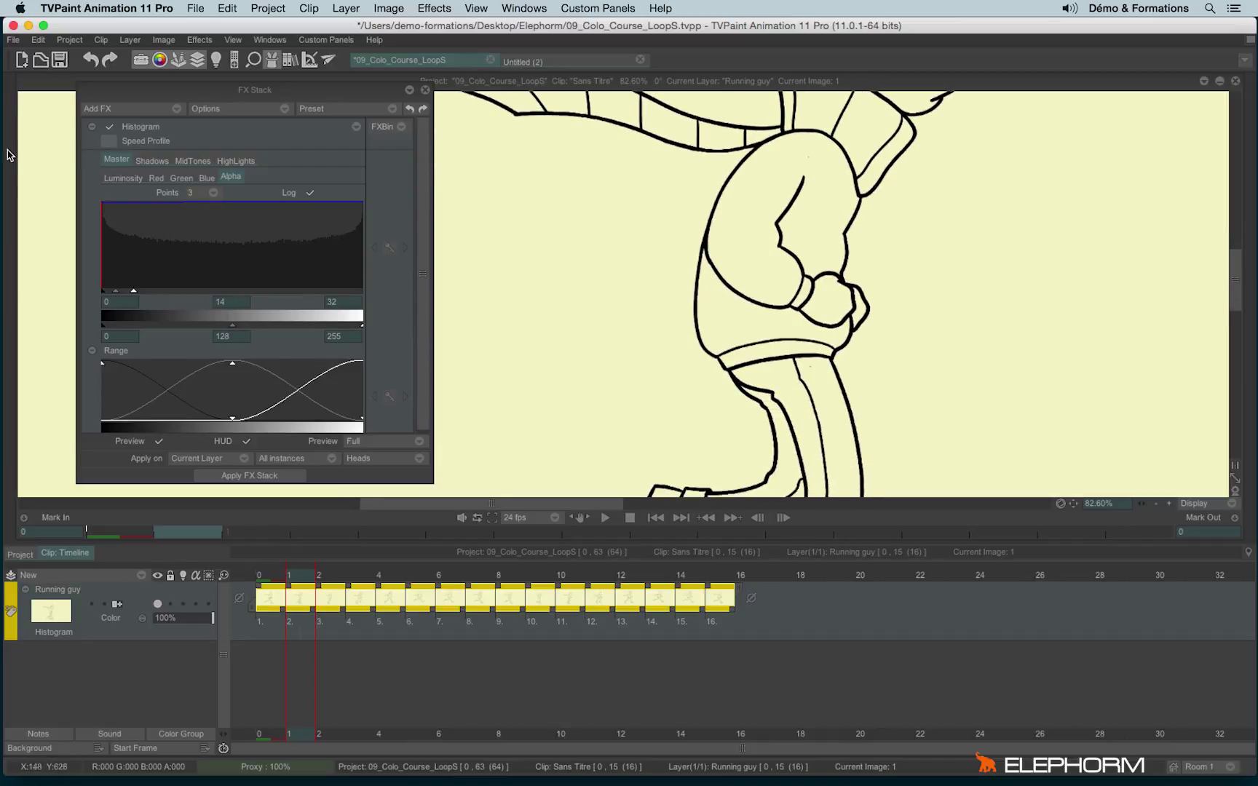
mouse_move(11, 168)
left_click(45, 124)
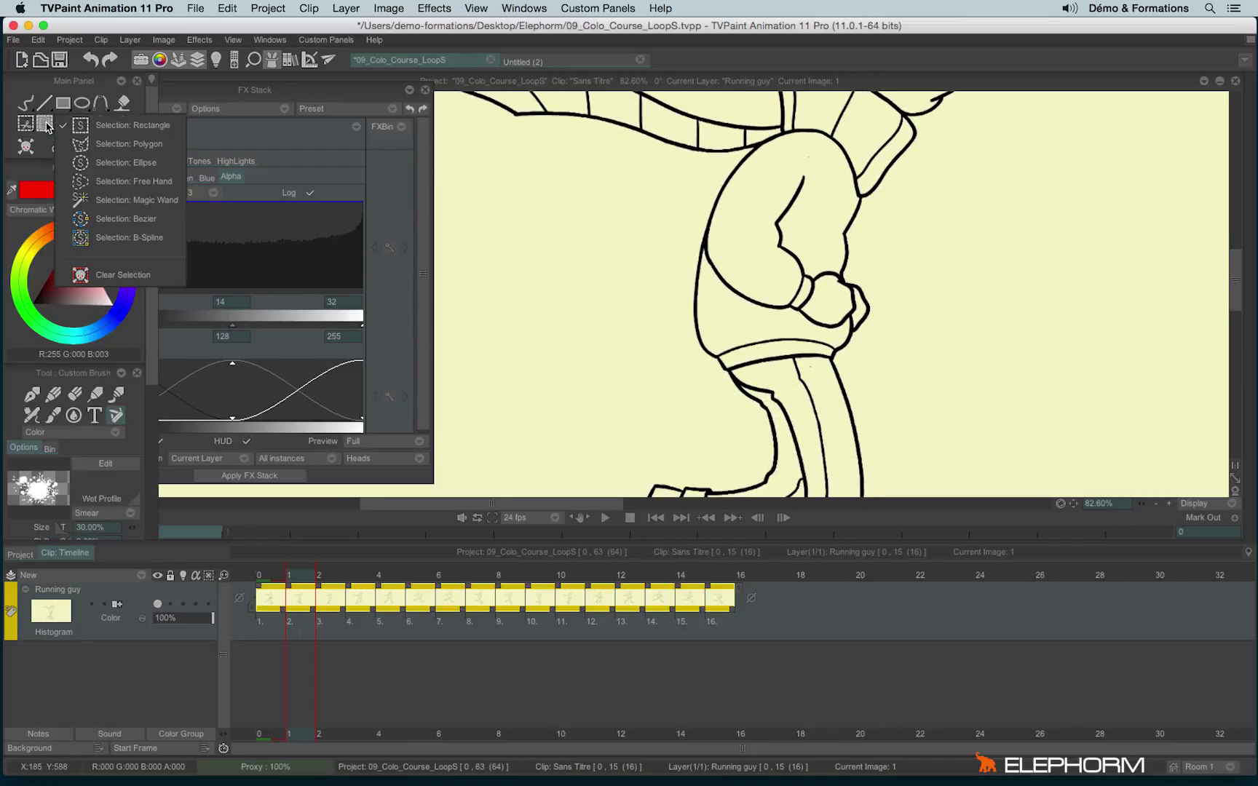
left_click(97, 182)
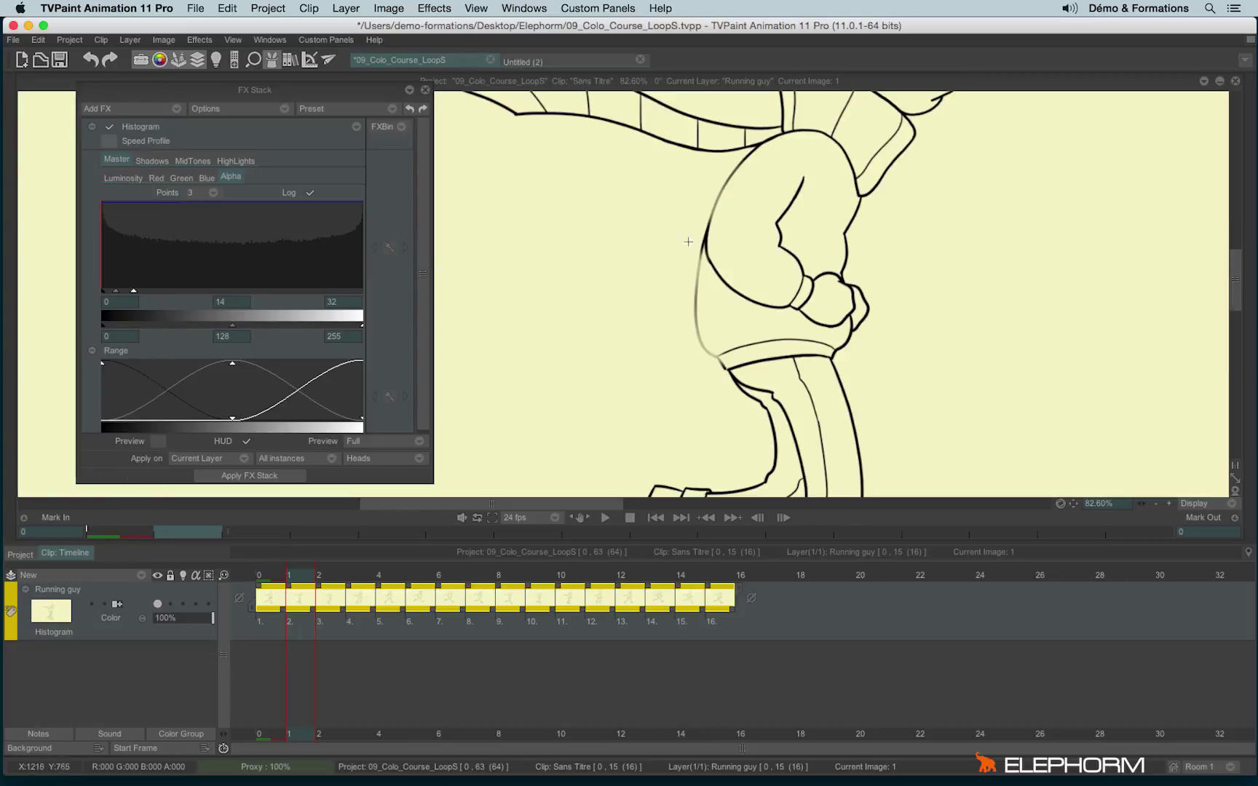
mouse_move(685, 256)
left_mouse_down()
mouse_move(679, 364)
mouse_move(710, 393)
mouse_move(726, 378)
mouse_move(719, 320)
left_mouse_up()
left_click_drag(724, 226, 756, 146)
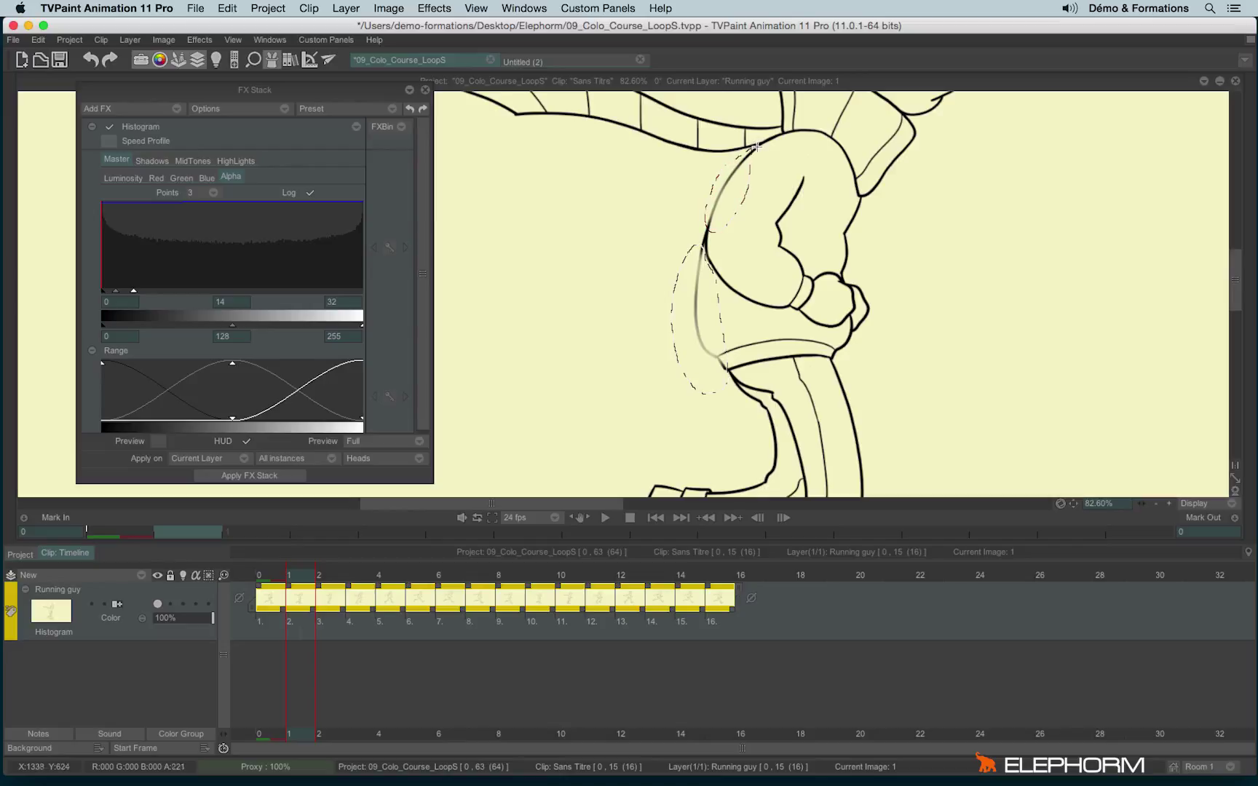
Step: Preview the histogram inside the selection, clear the selection, and close the FX Stack
left_click(158, 442)
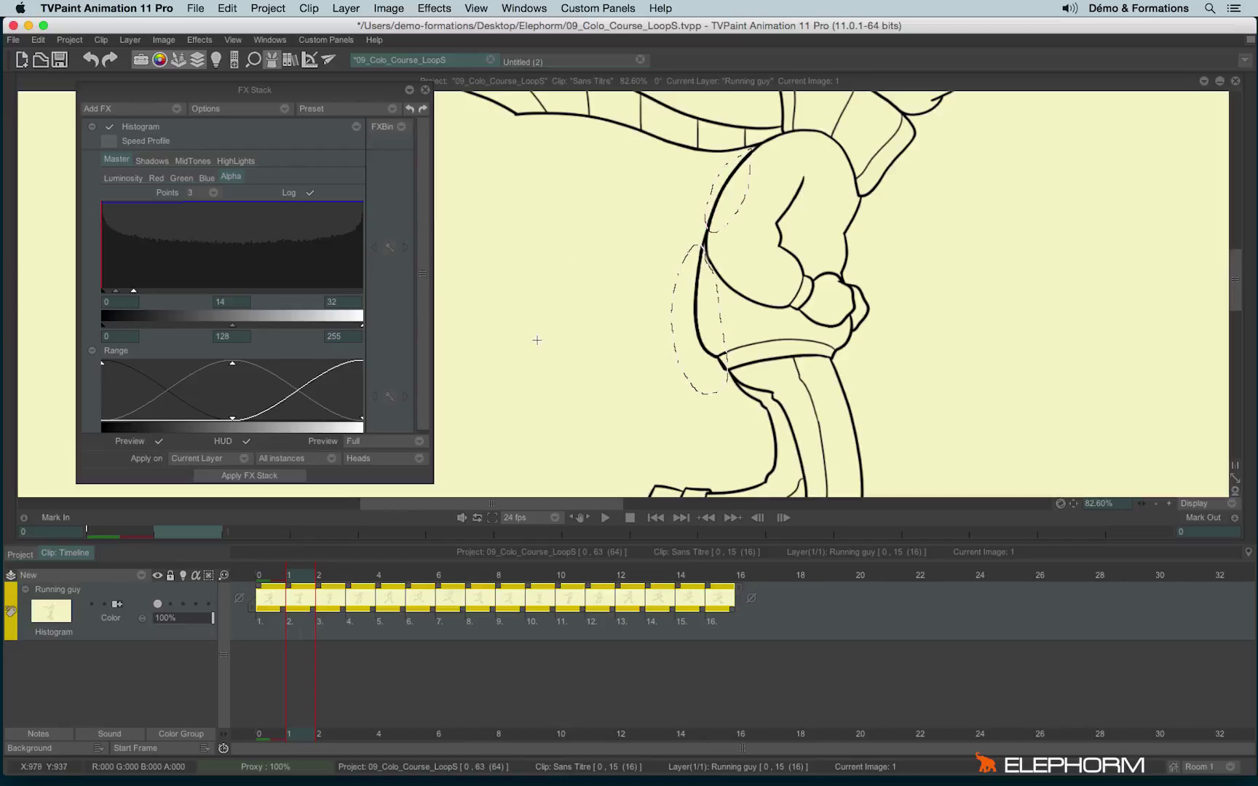
left_click(440, 191)
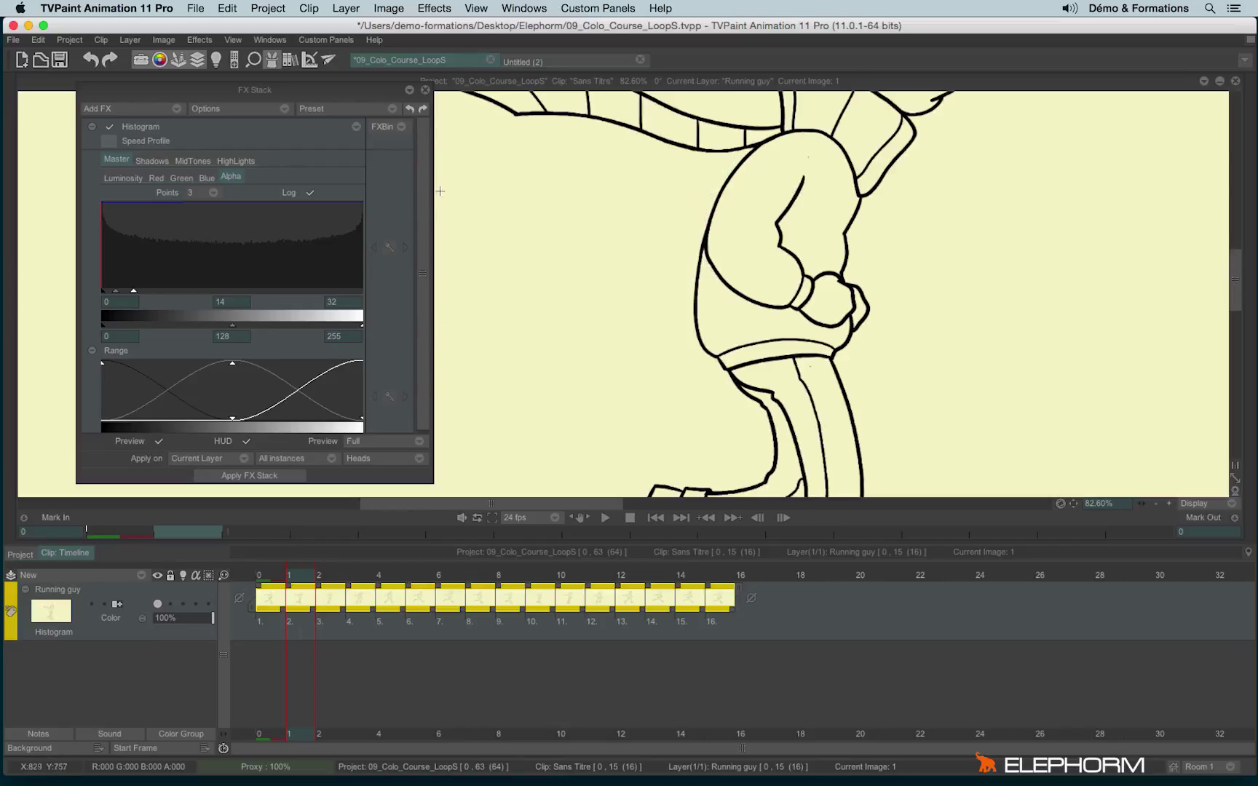
left_click(426, 90)
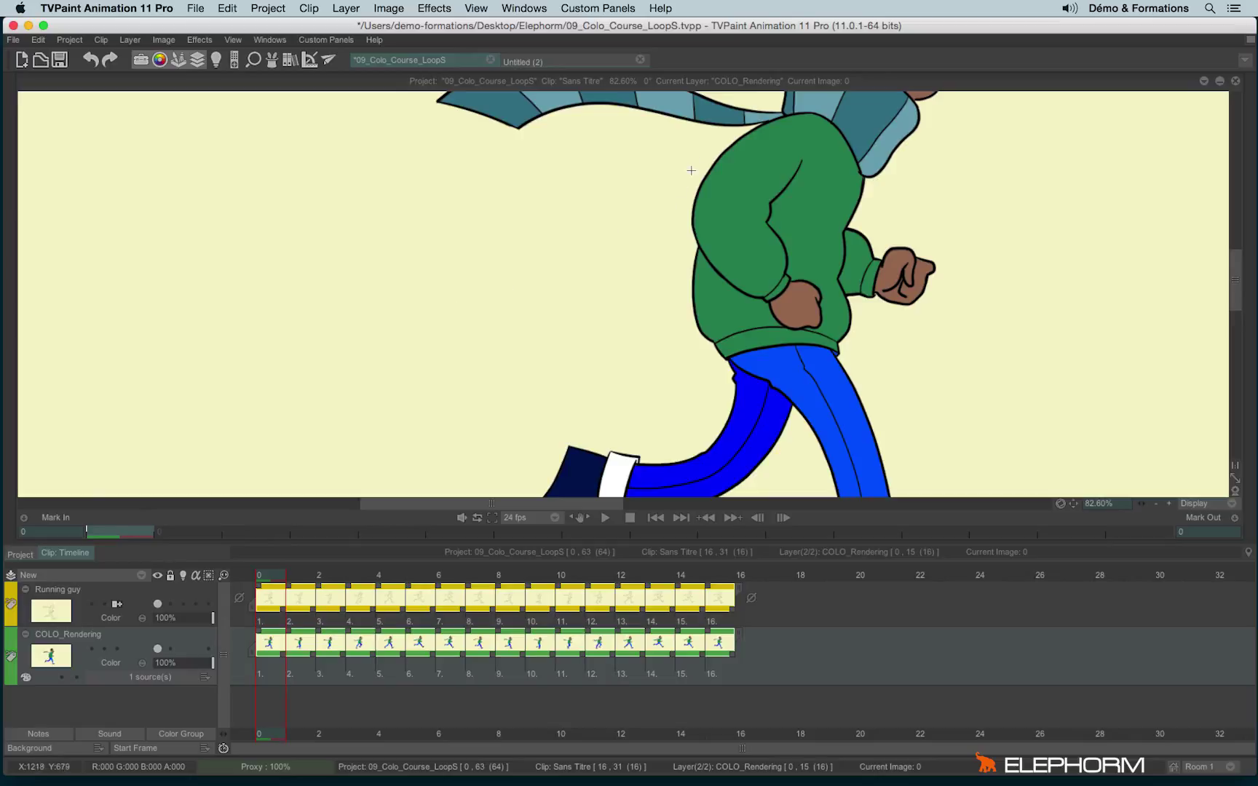
Step: Add a Color > Line Colorize effect to the Running guy layer
scroll(691, 170, "down", 5)
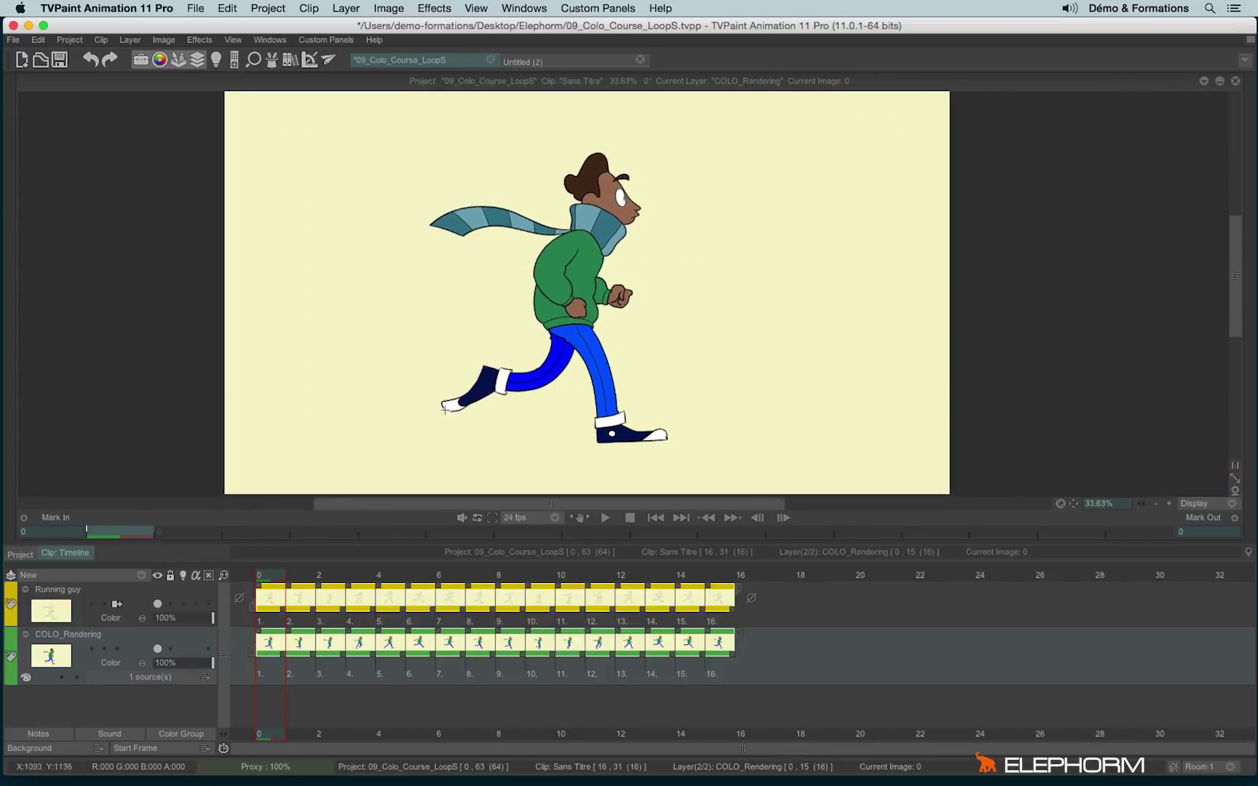
left_click(80, 597)
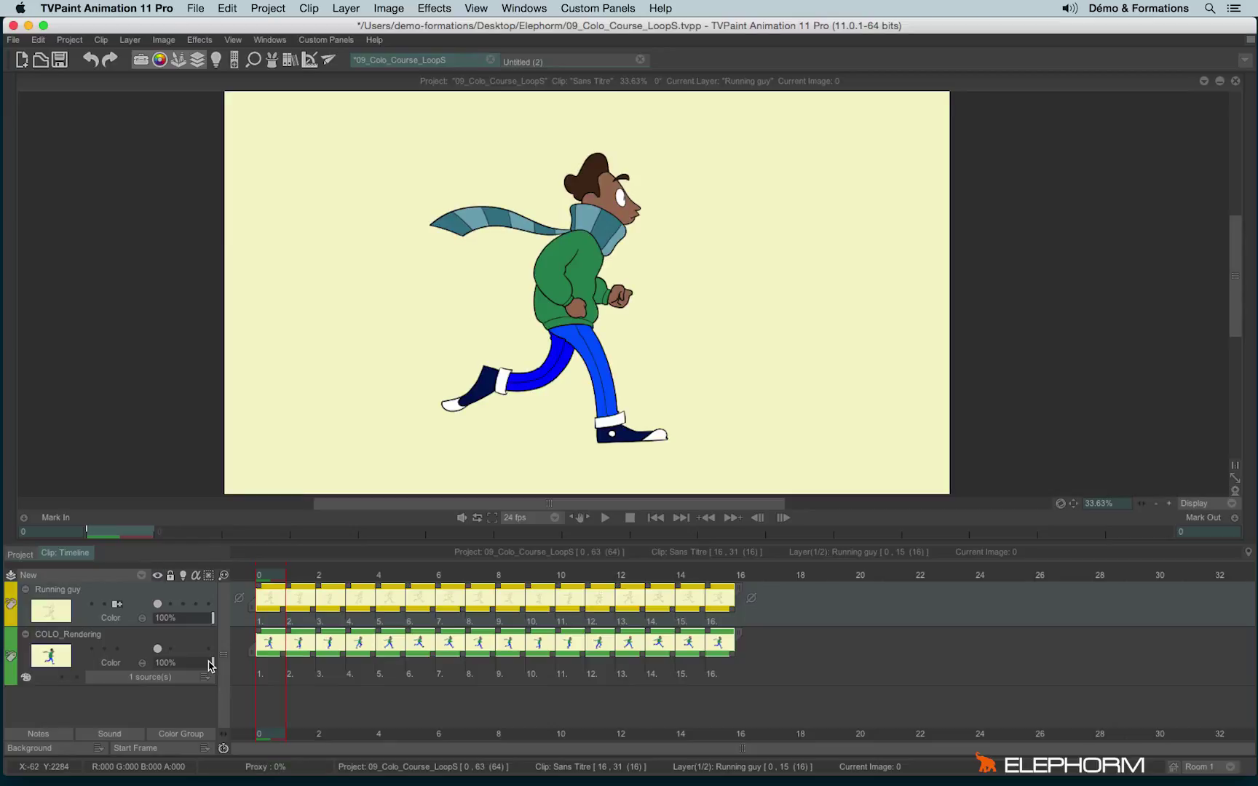
left_click(272, 59)
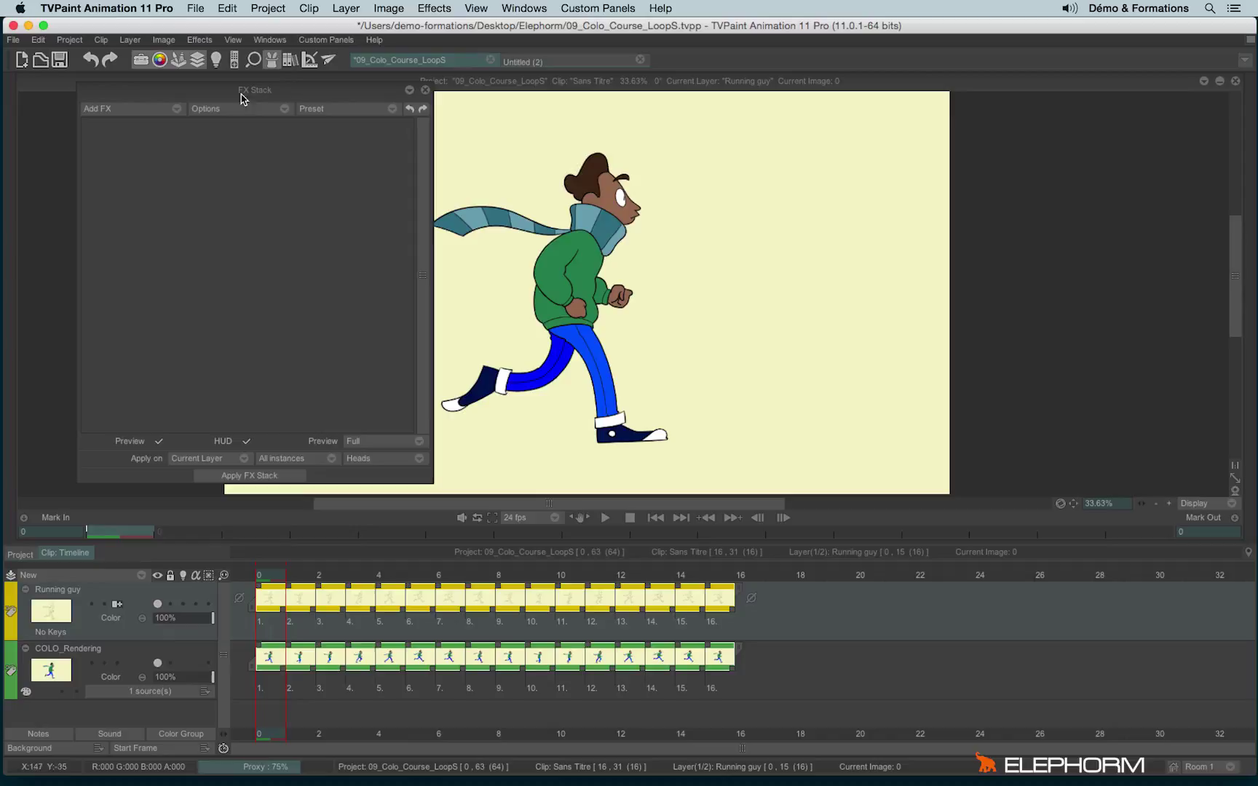
left_click(146, 113)
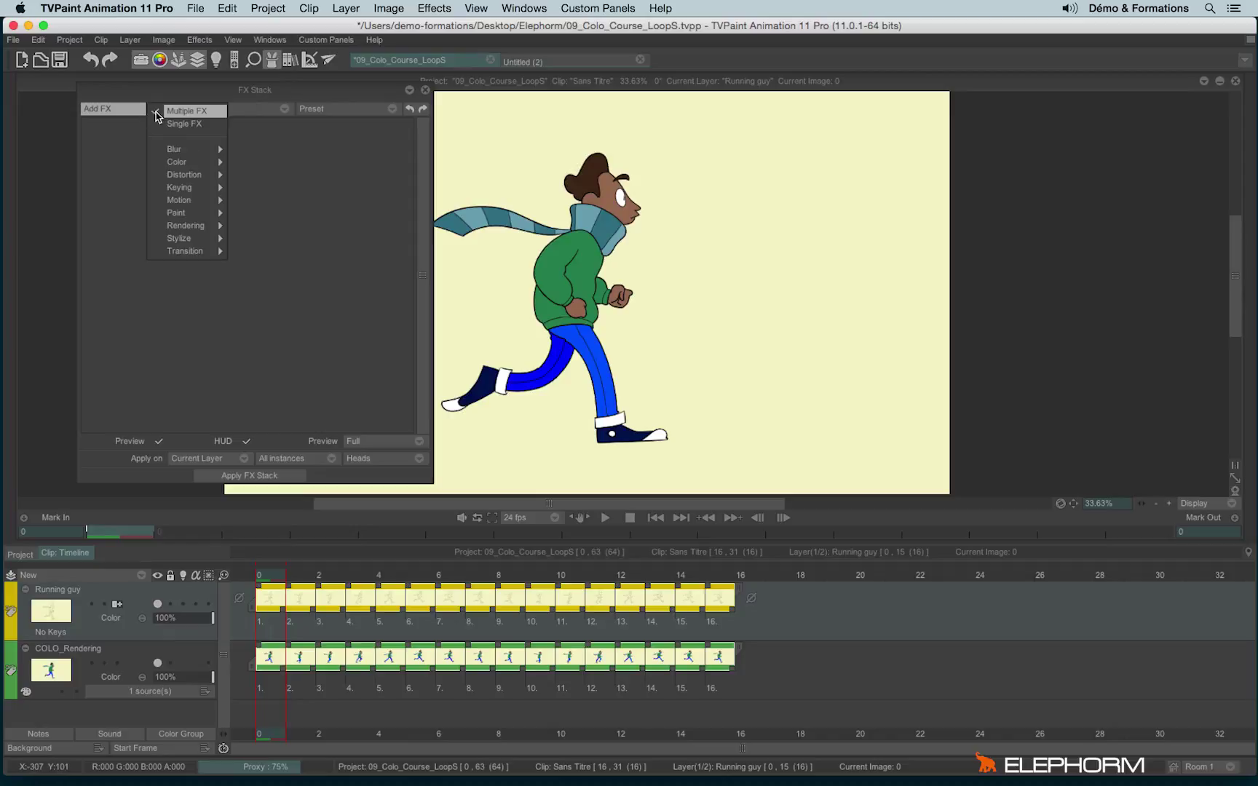
mouse_move(191, 166)
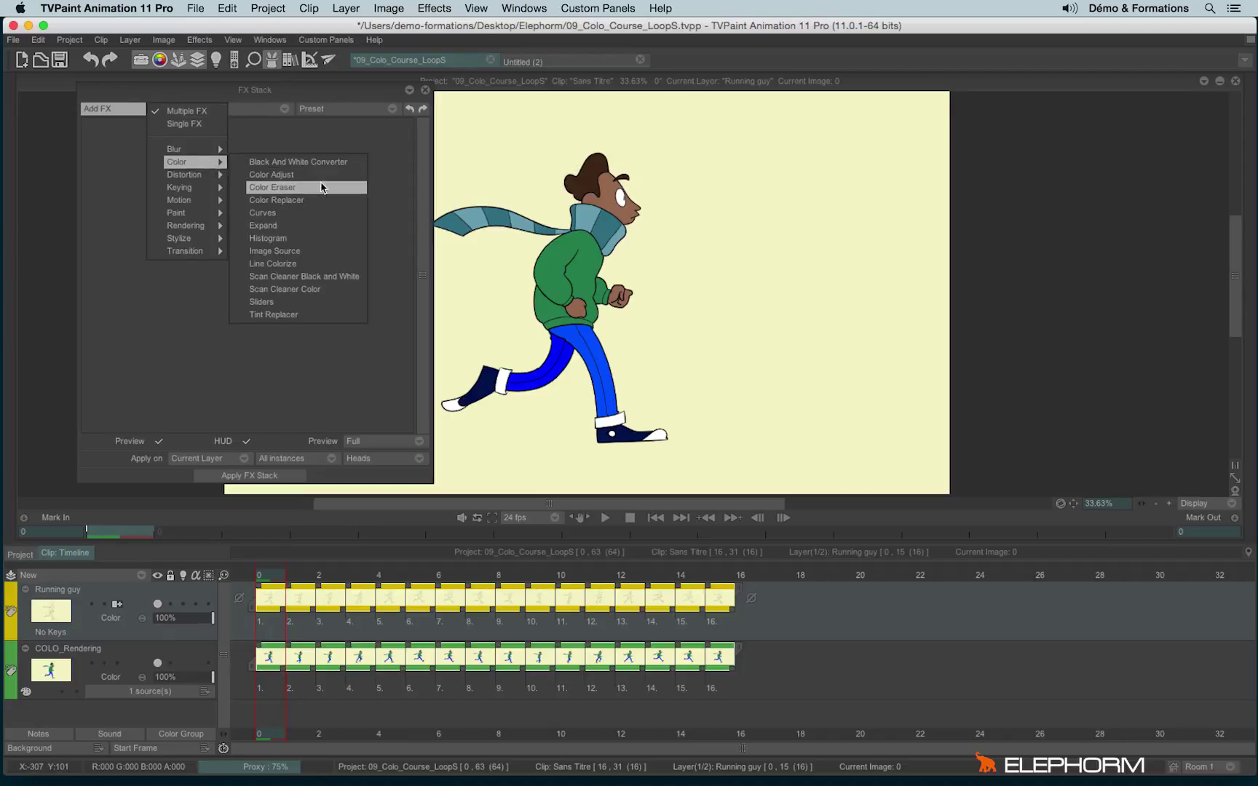
left_click(318, 265)
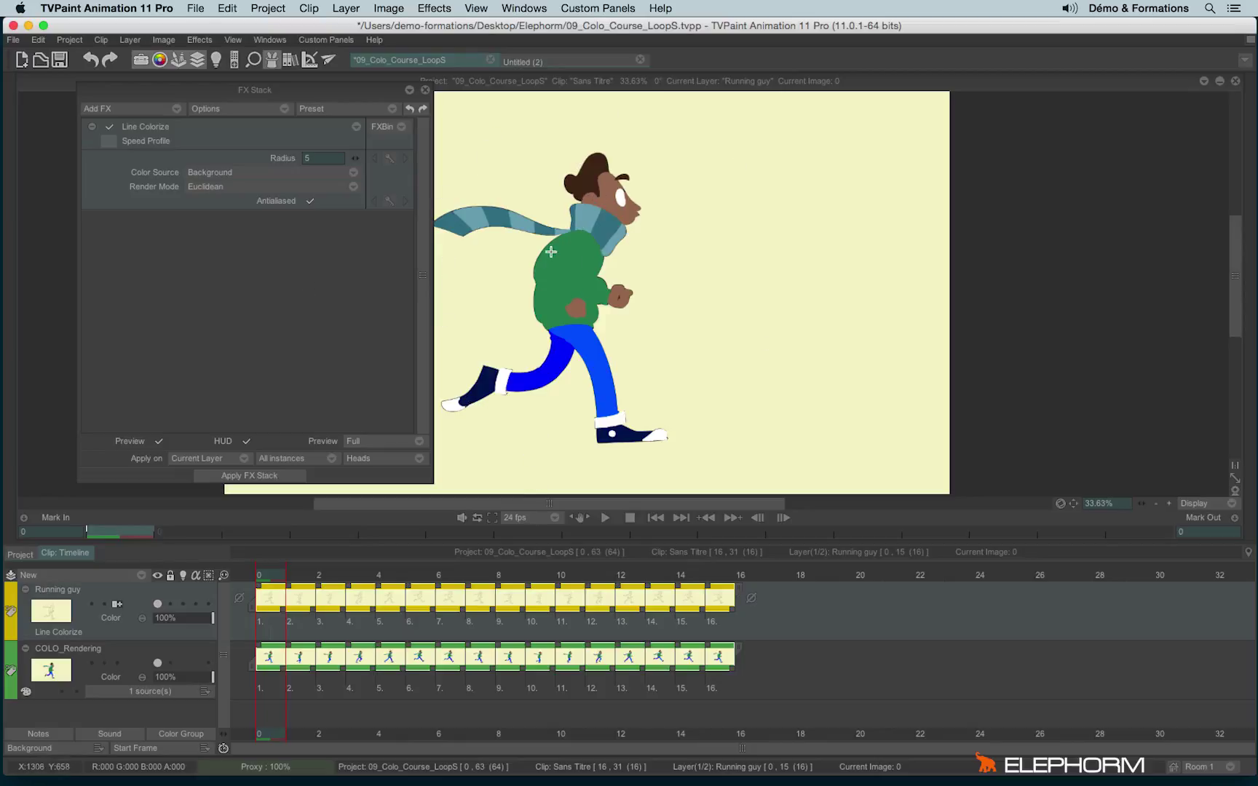
Step: Raise the Line Colorize radius to 14 and check the head and scarf
scroll(584, 248, "up", 5)
scroll(643, 149, "up", 2)
left_click_drag(366, 160, 353, 166)
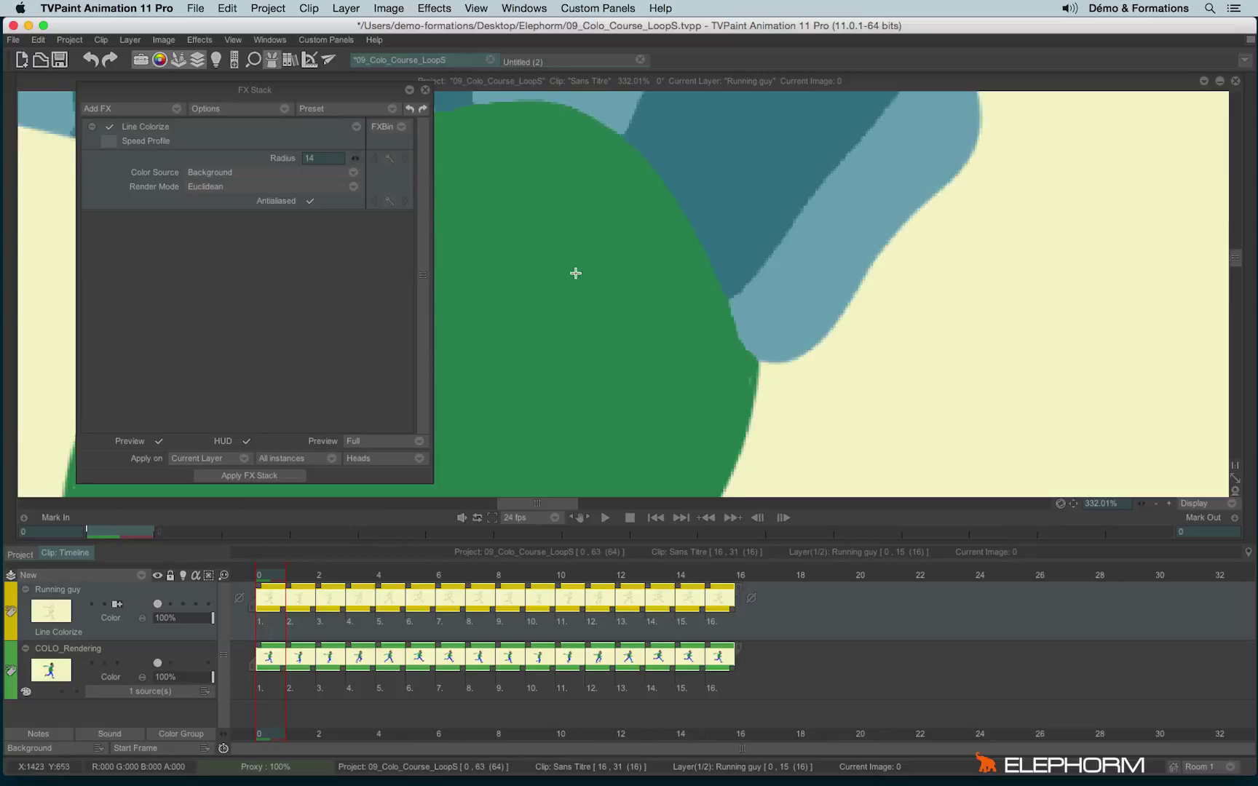
scroll(760, 190, "down", 3)
left_click_drag(665, 219, 653, 352)
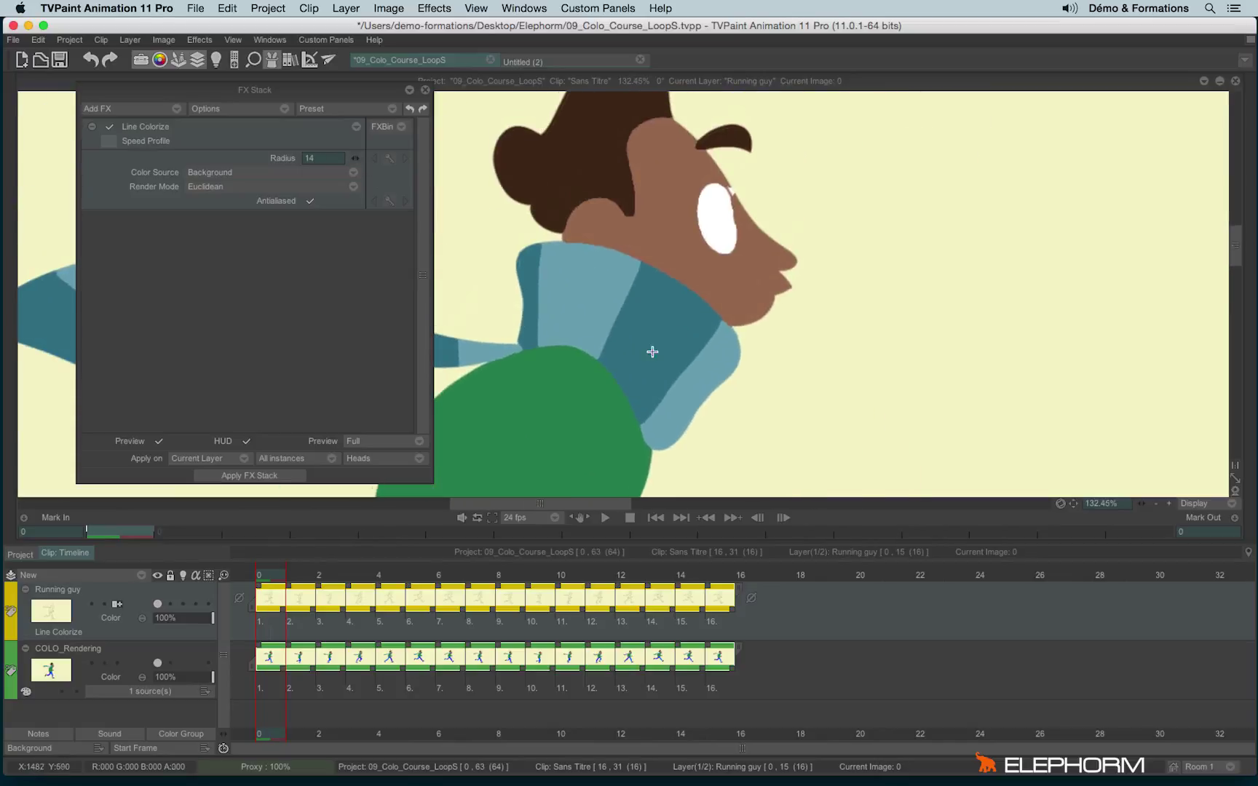
scroll(806, 206, "down", 5)
scroll(787, 185, "down", 2)
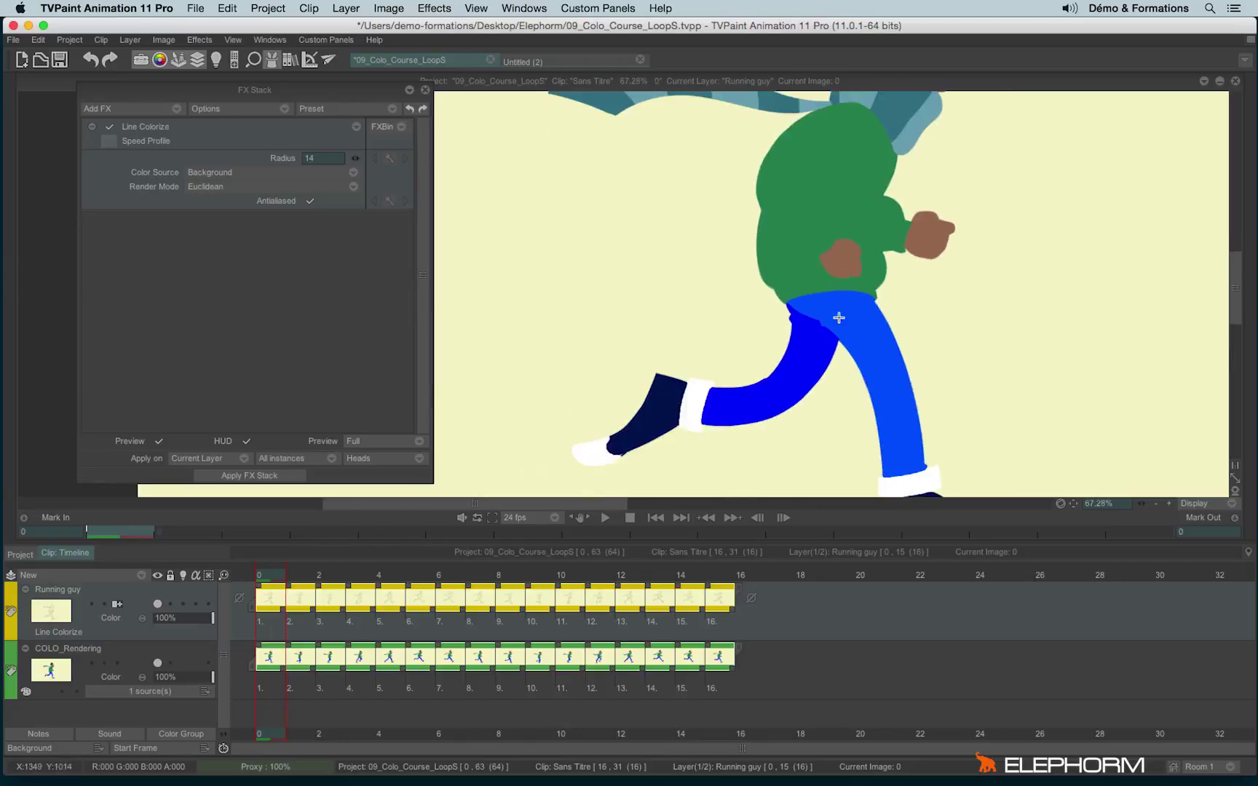
scroll(779, 301, "down", 2)
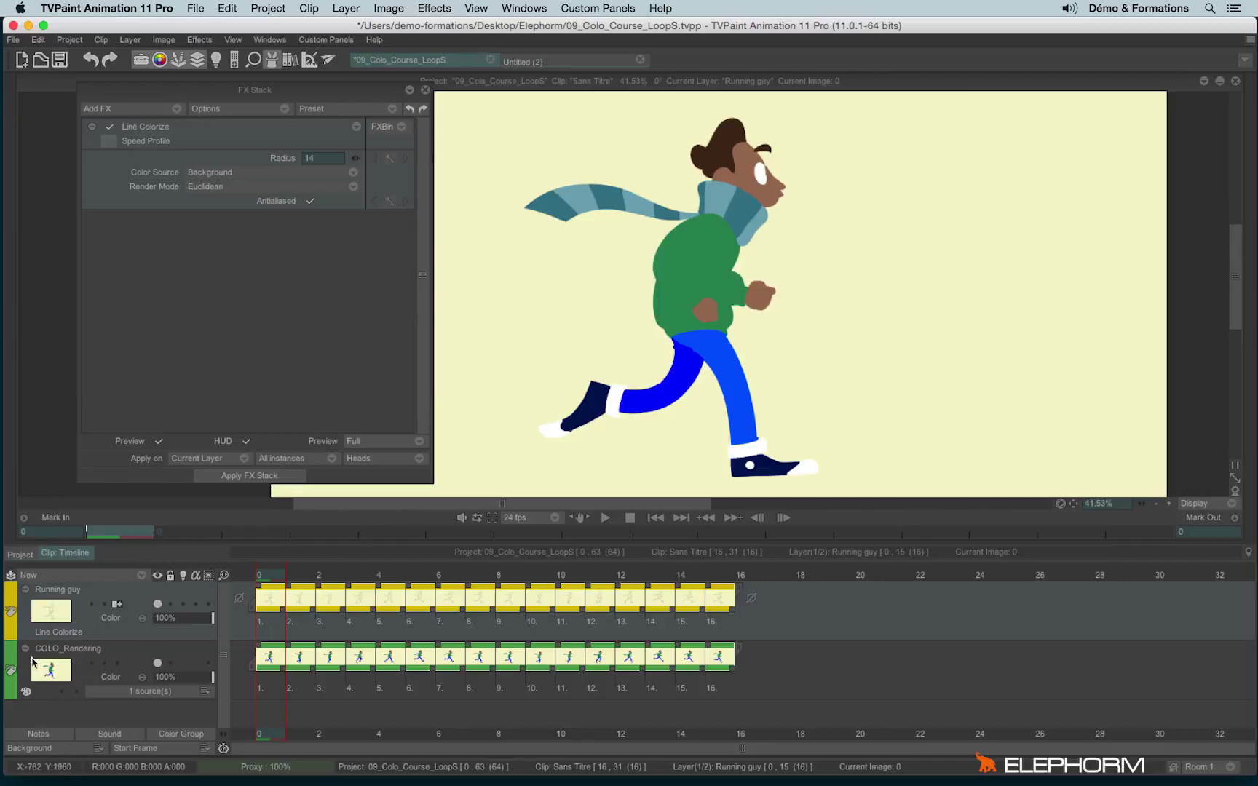
Step: Add Color Adjust at brightness -26% and contrast -3%, then apply the FX stack to all frames
left_click(140, 112)
mouse_move(195, 154)
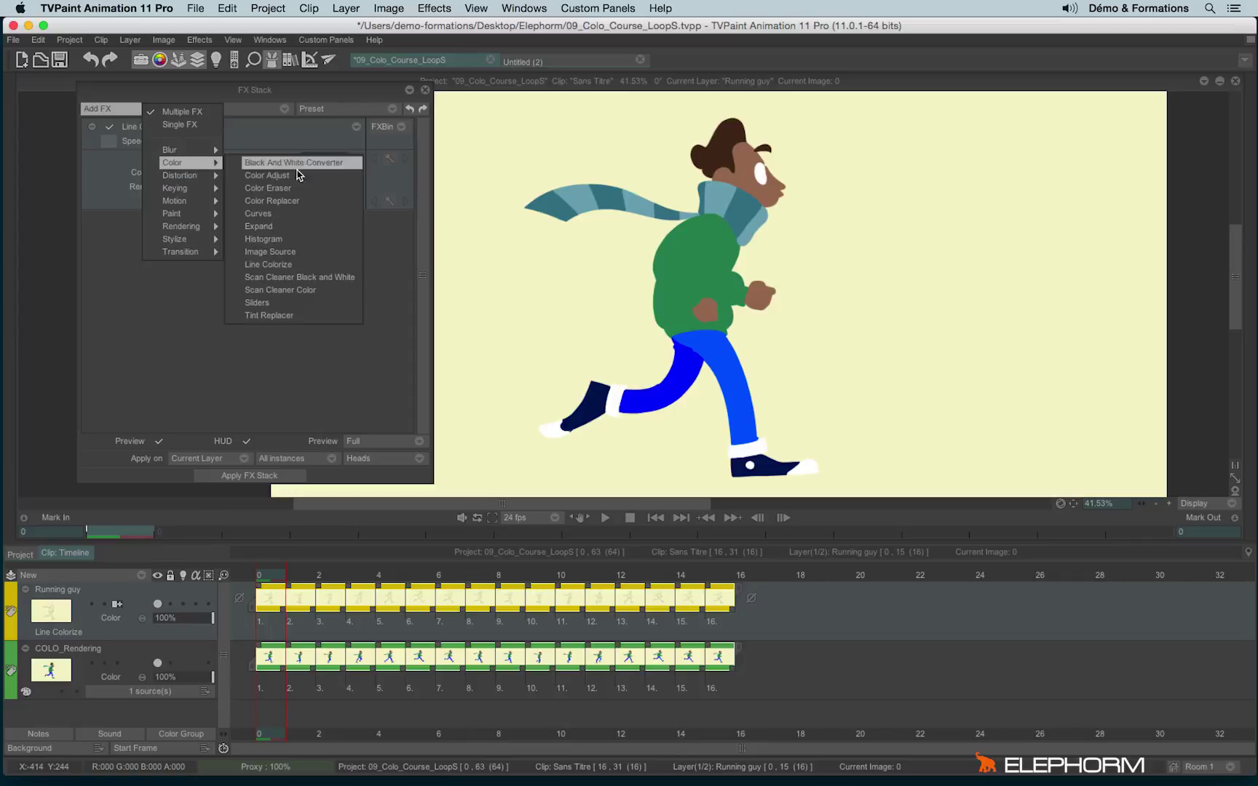
left_click(299, 175)
mouse_move(355, 158)
left_mouse_down()
mouse_move(337, 163)
mouse_move(362, 175)
left_mouse_up()
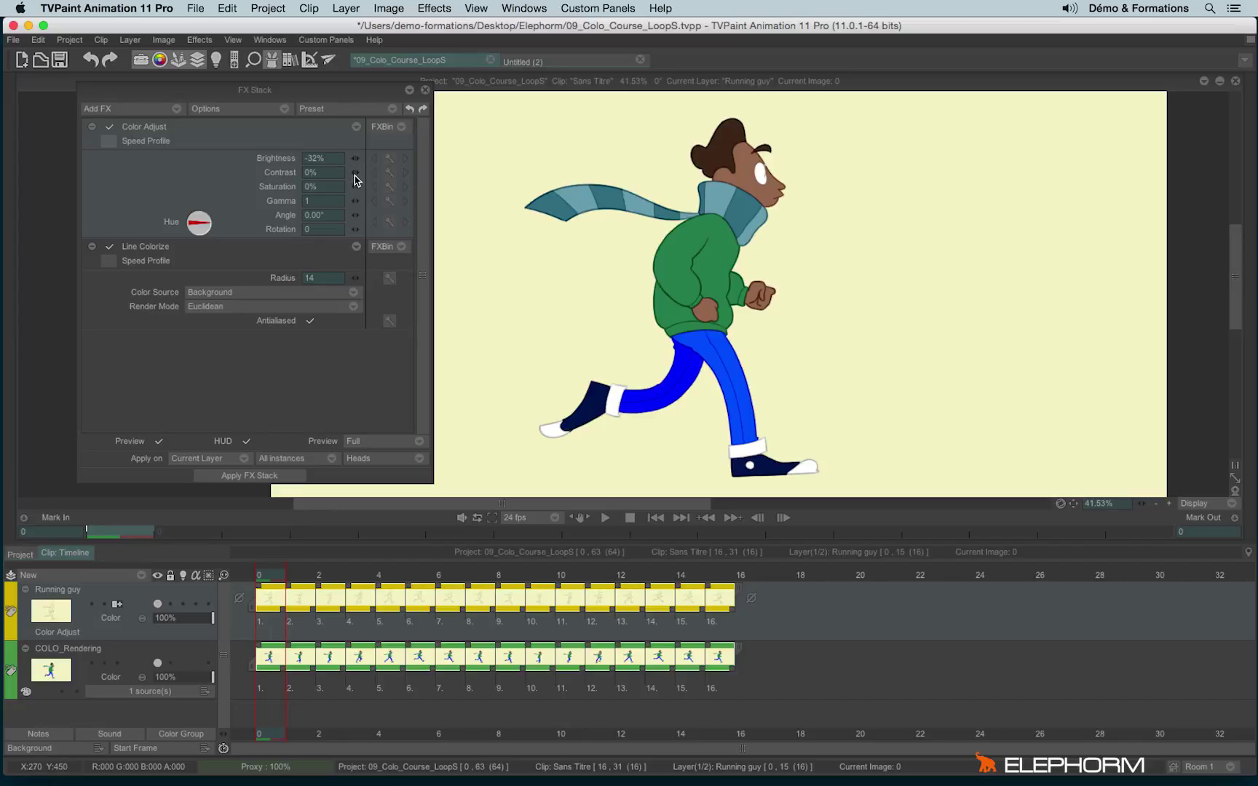
left_click_drag(355, 175, 368, 162)
left_click(251, 476)
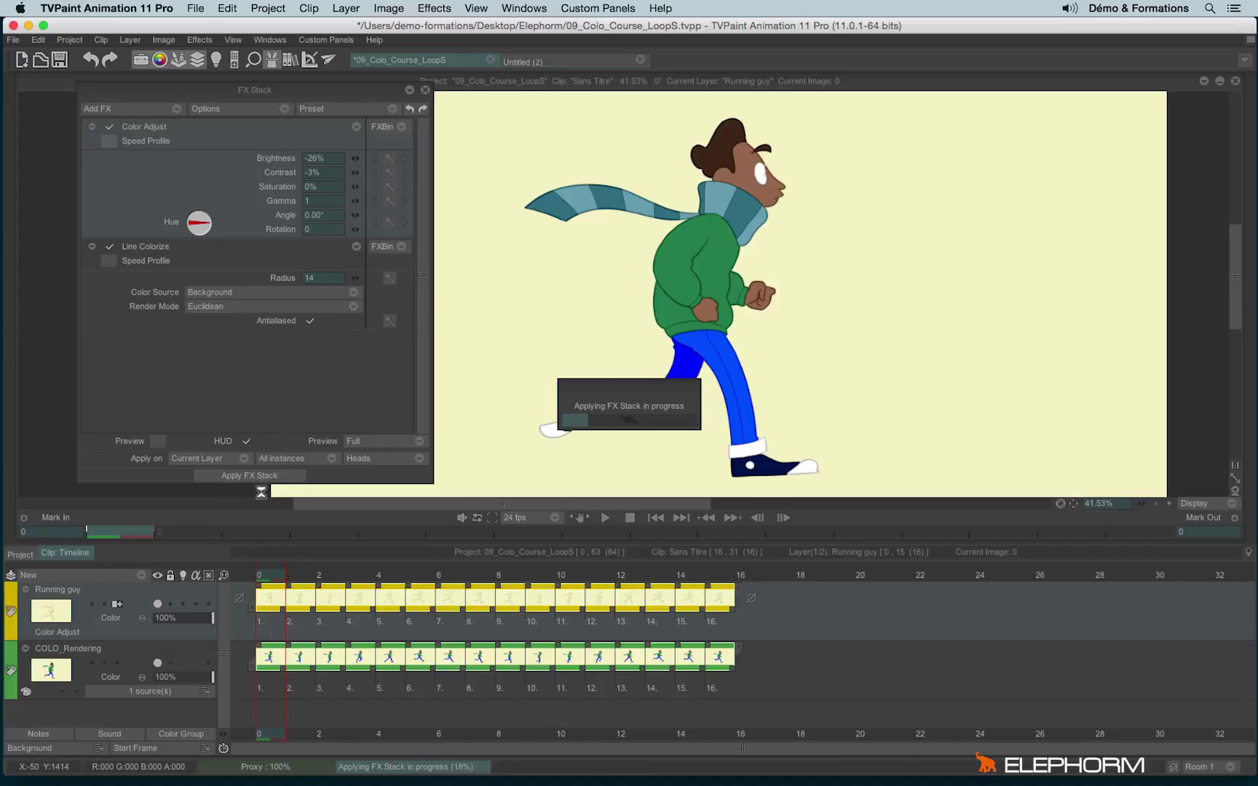
left_click(425, 90)
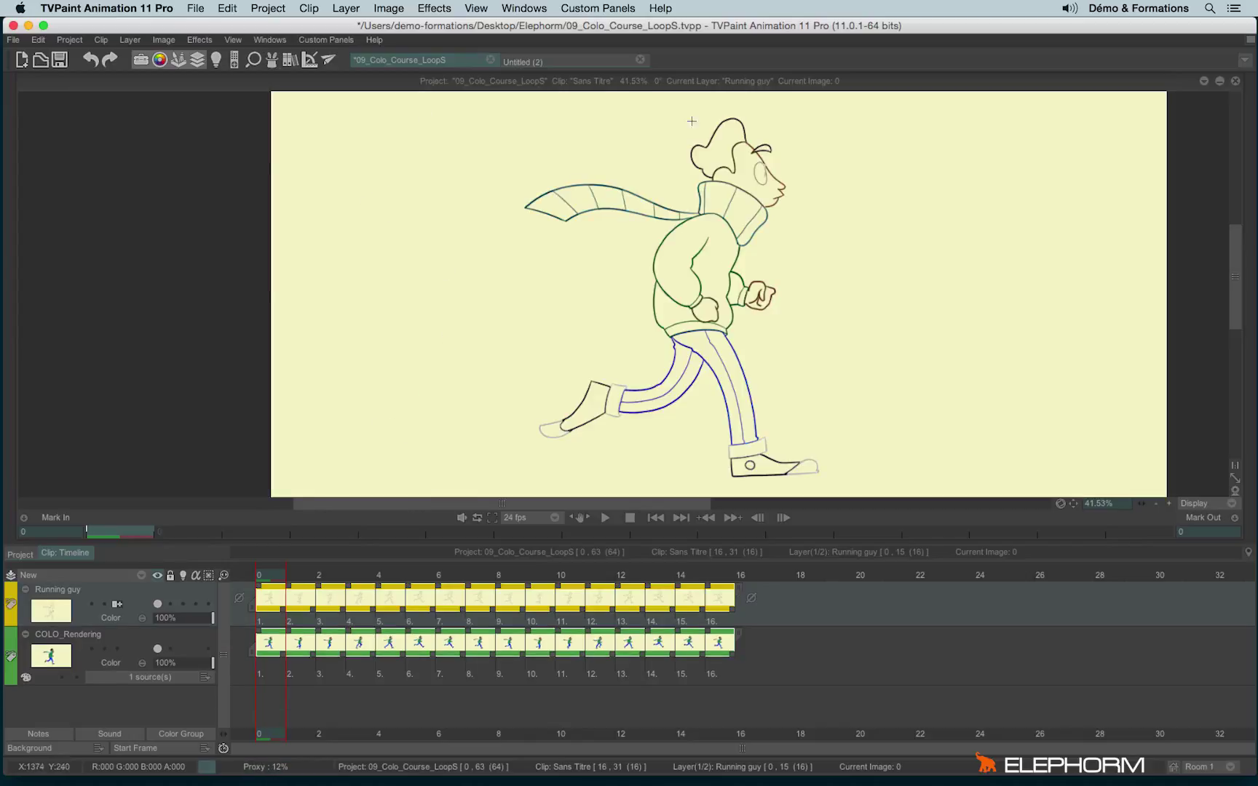
scroll(699, 230, "up", 15)
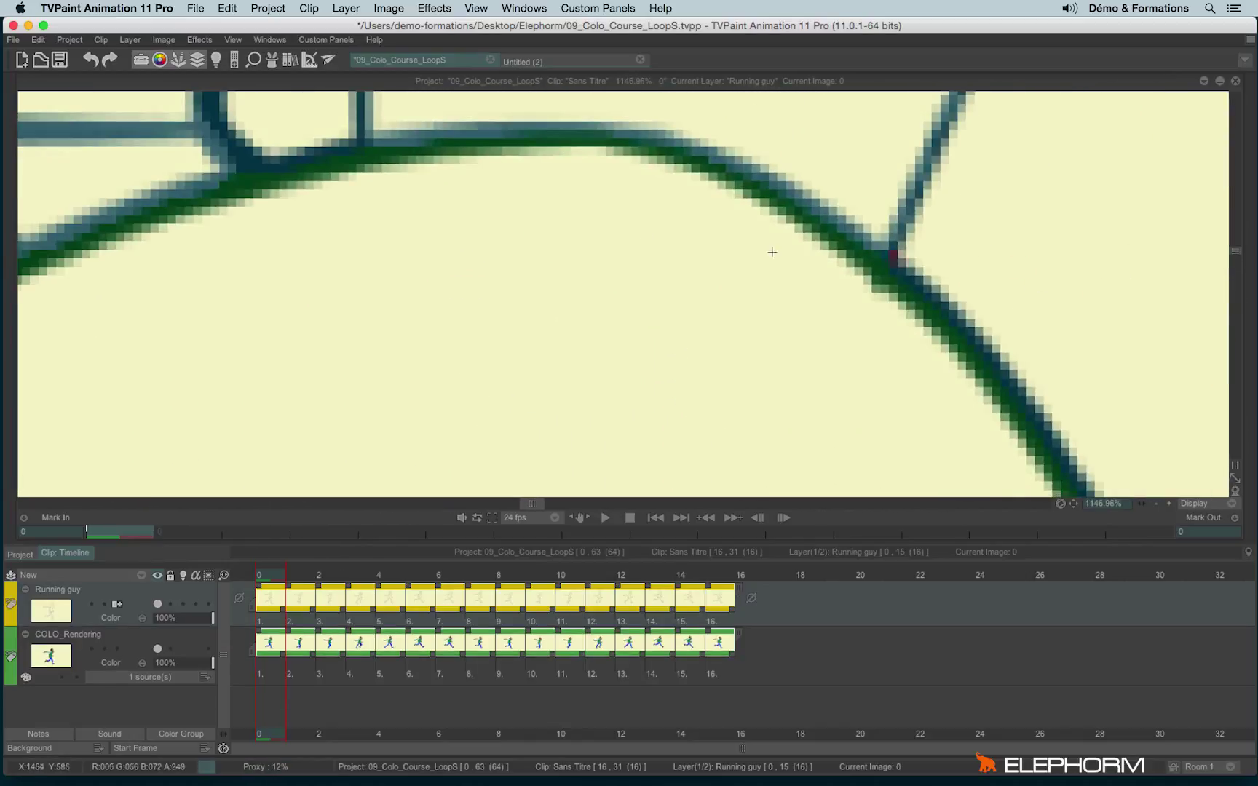
scroll(929, 321, "down", 6)
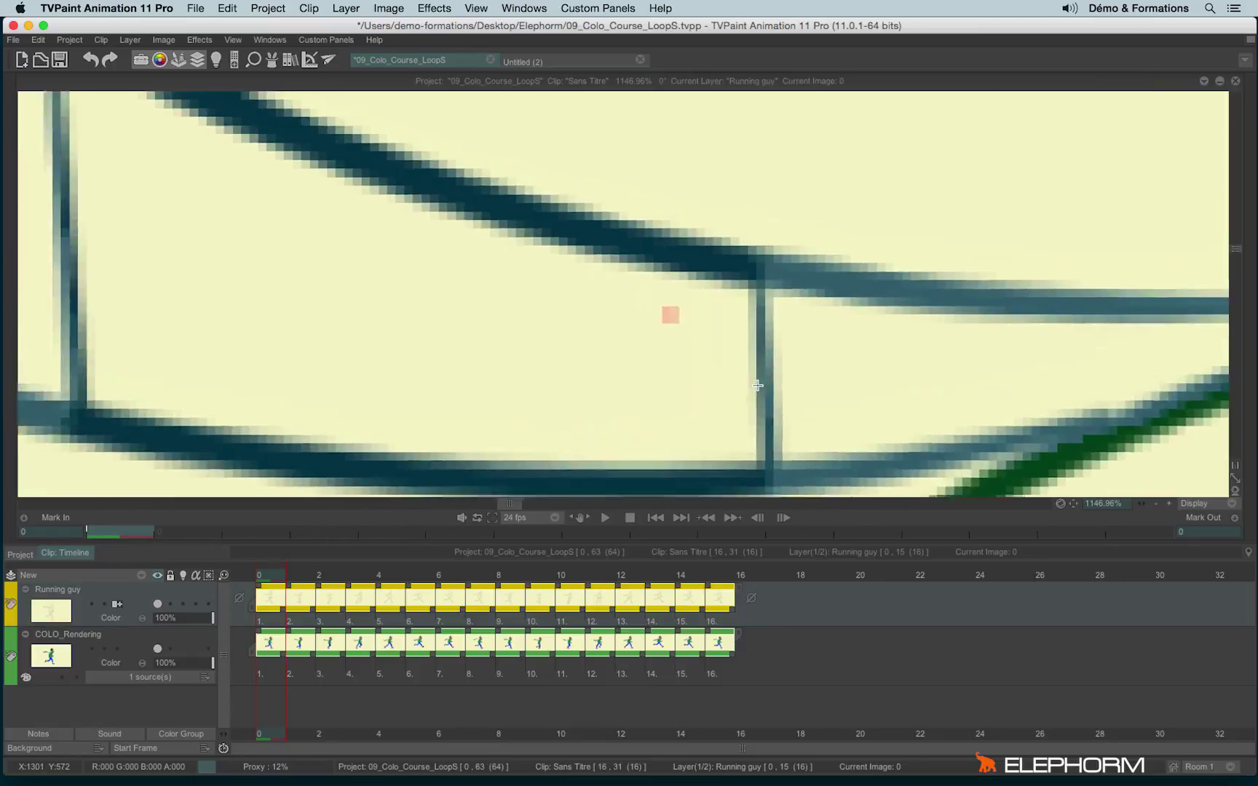
scroll(762, 194, "down", 10)
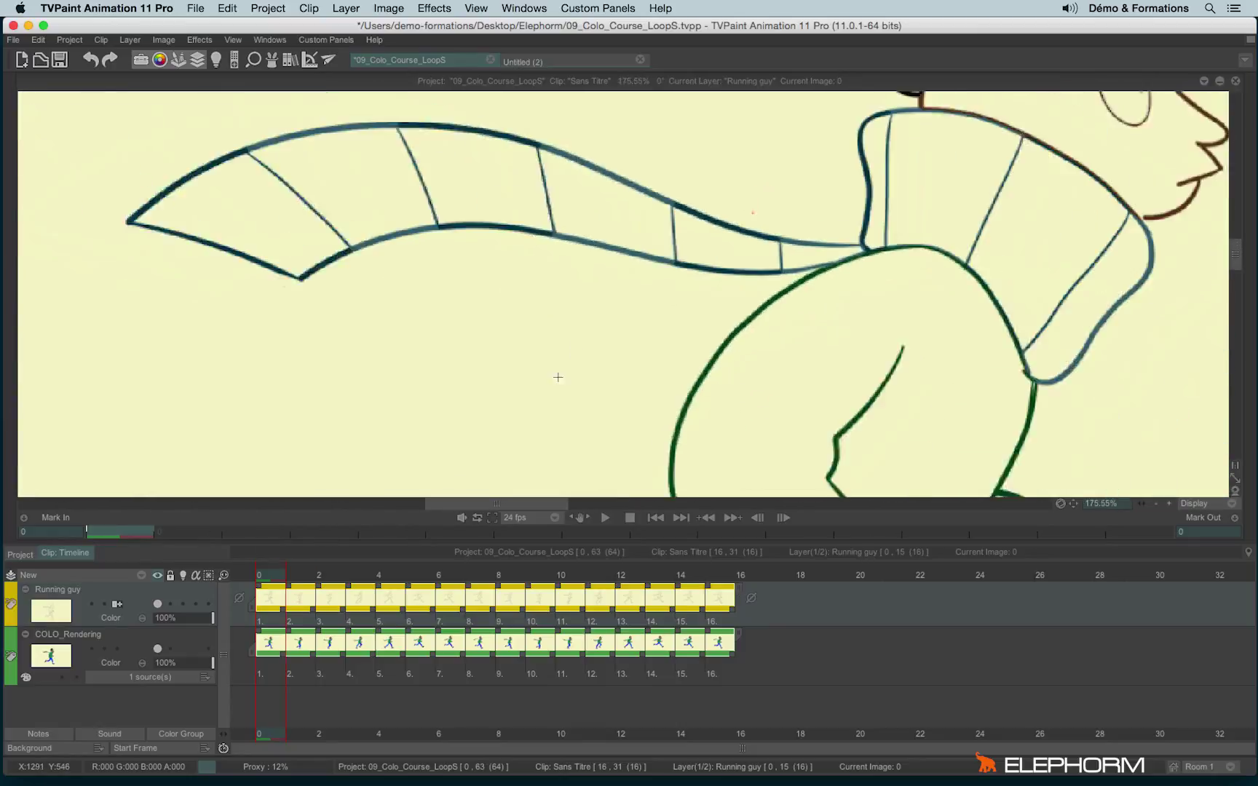
scroll(670, 258, "down", 3)
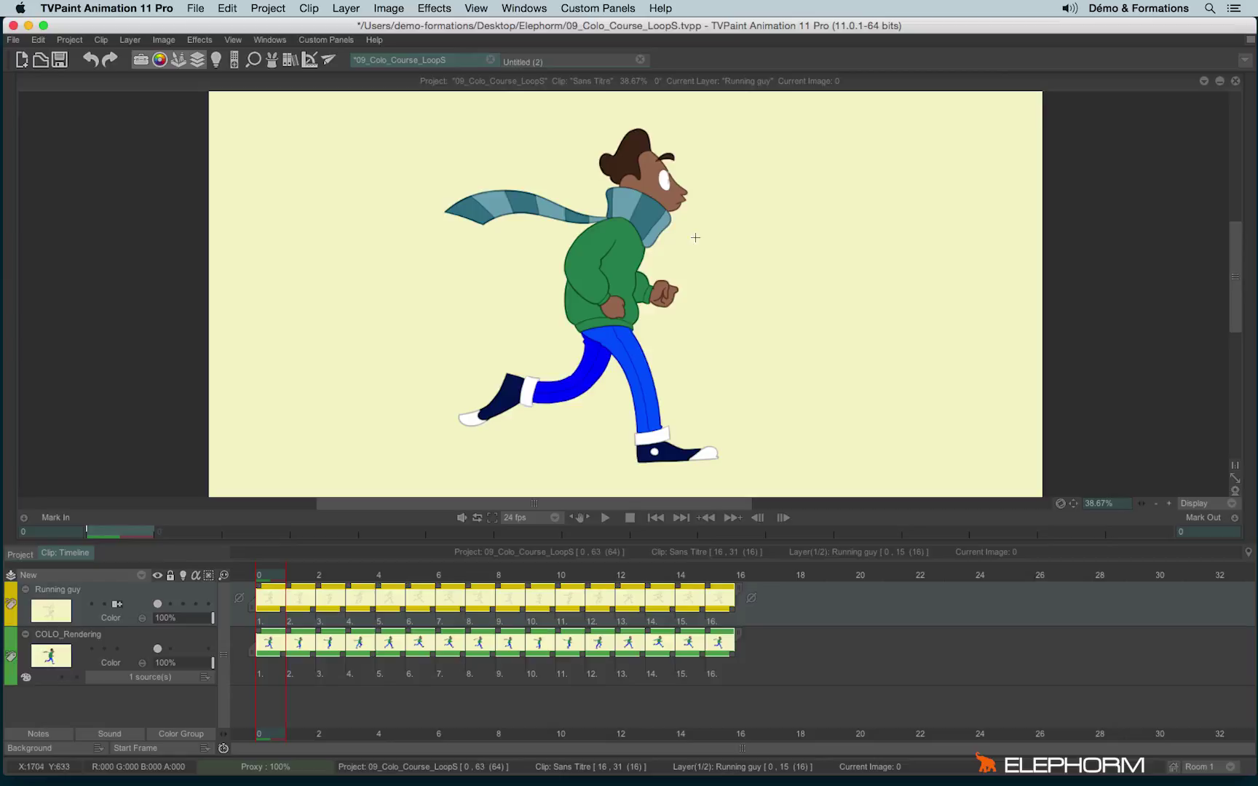
Step: Extract two colours from COLO_Rendering onto two new layers
left_click(27, 677)
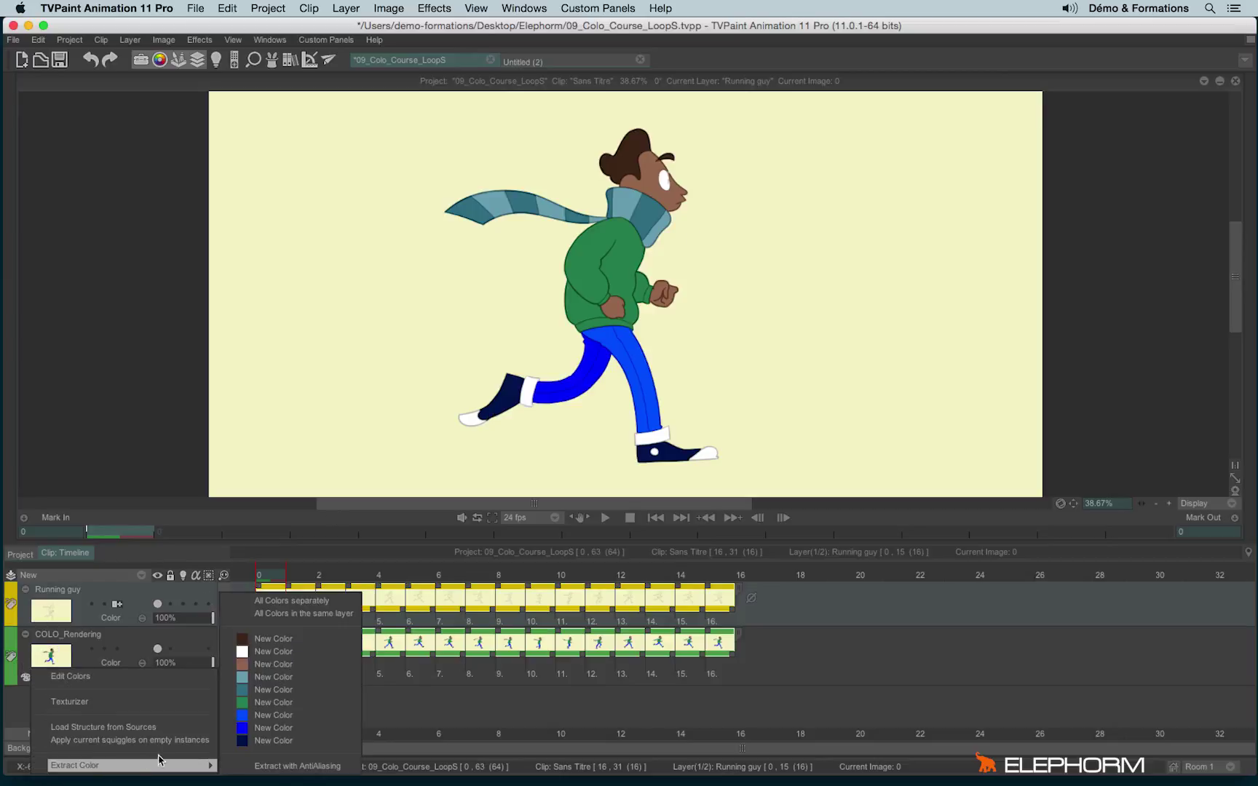
mouse_move(211, 766)
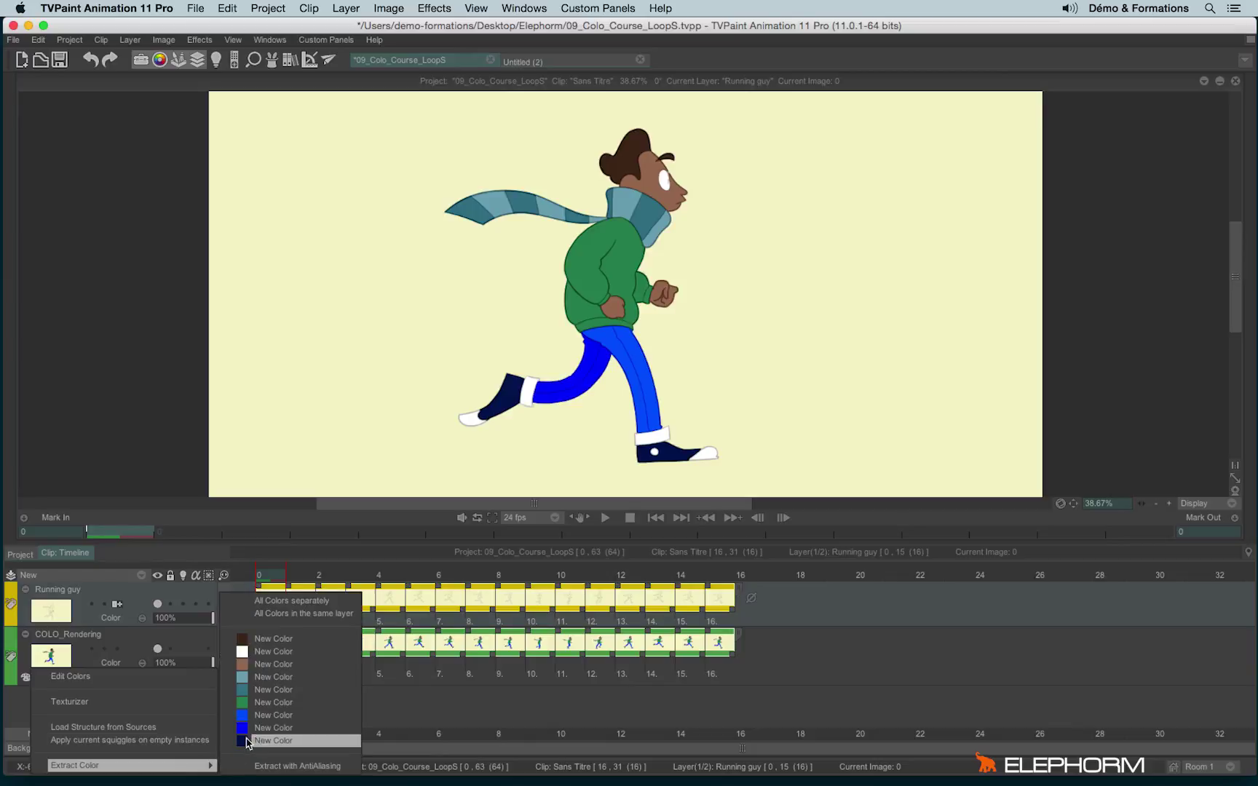
left_click(260, 684)
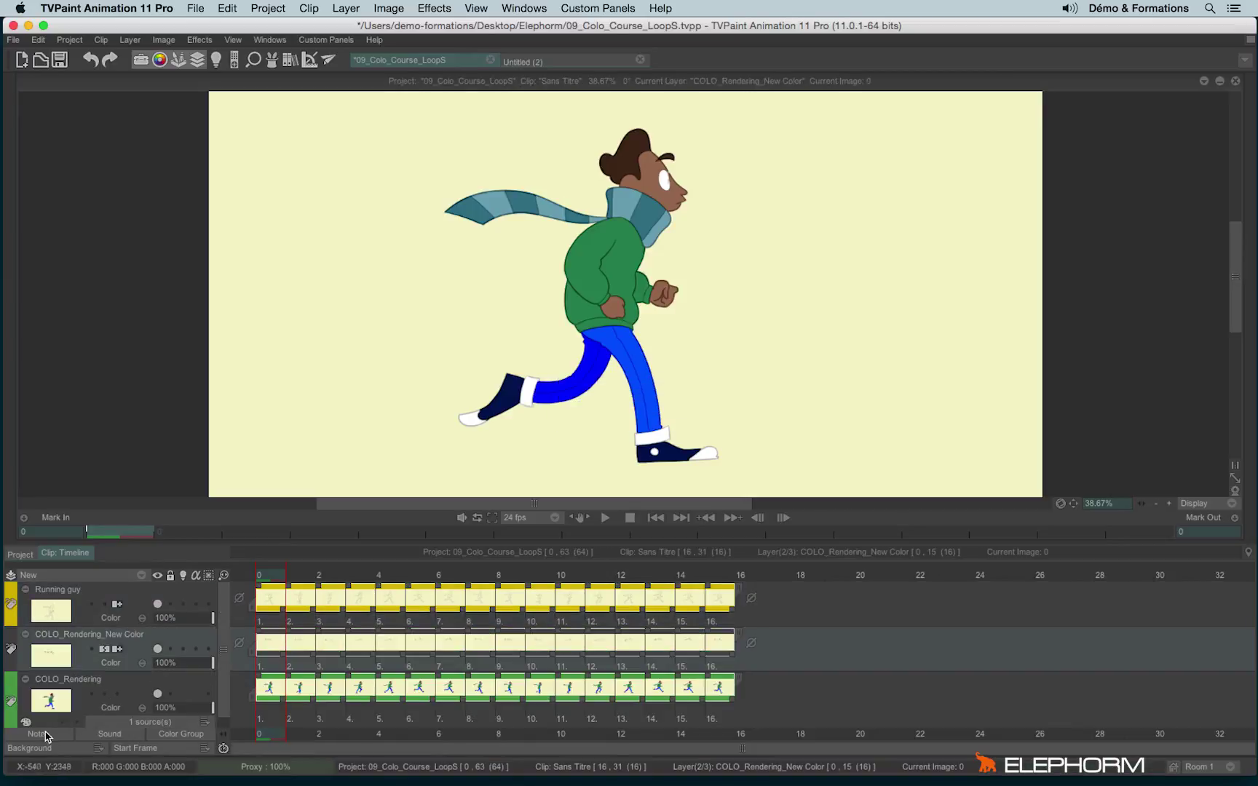
left_click(28, 725)
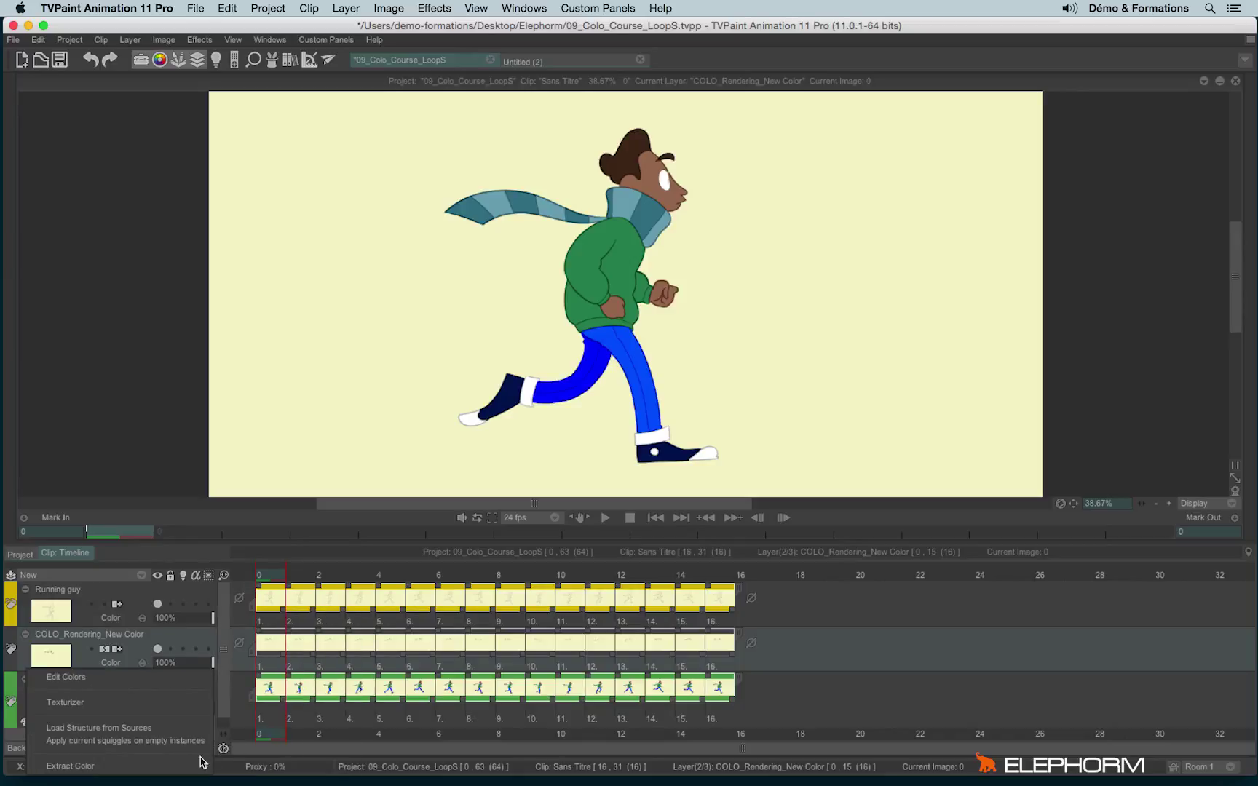
mouse_move(200, 766)
left_click(262, 691)
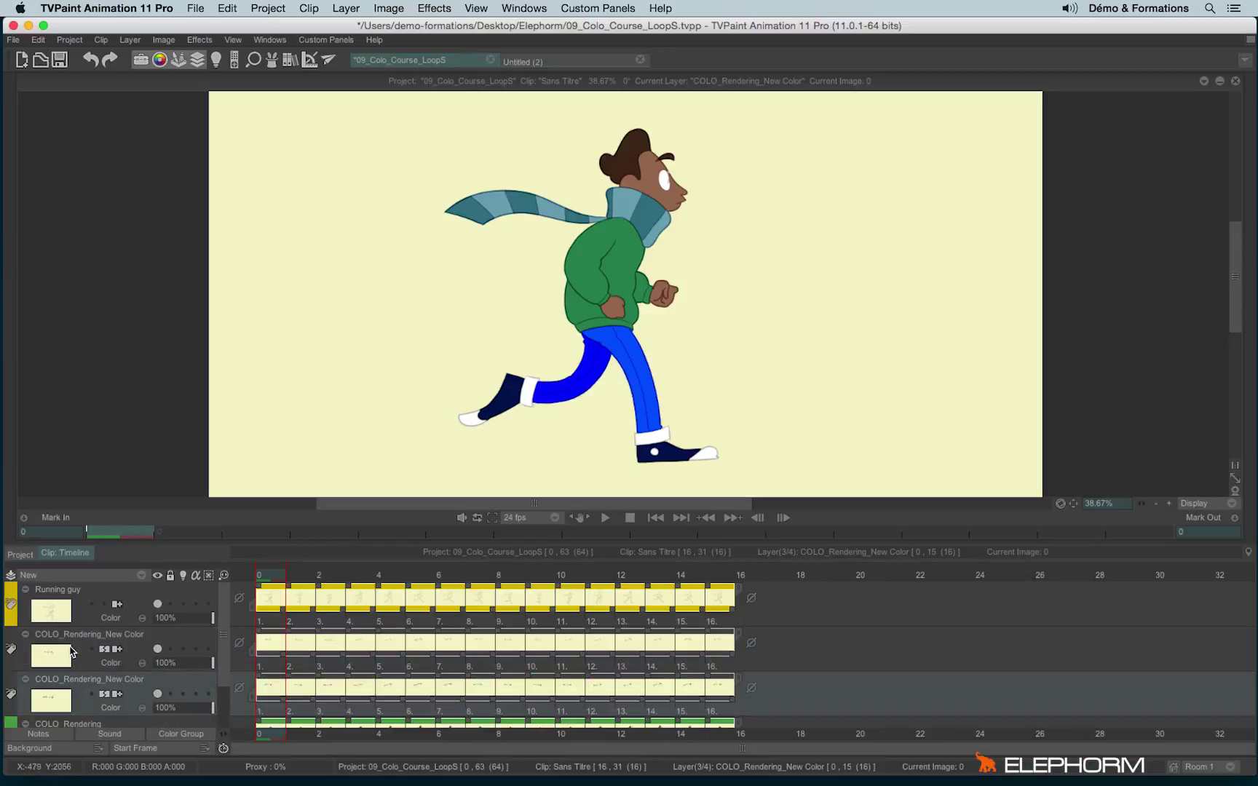
Step: Select both extracted layers and merge them into COLO_Rendering_New Color
left_click(74, 641)
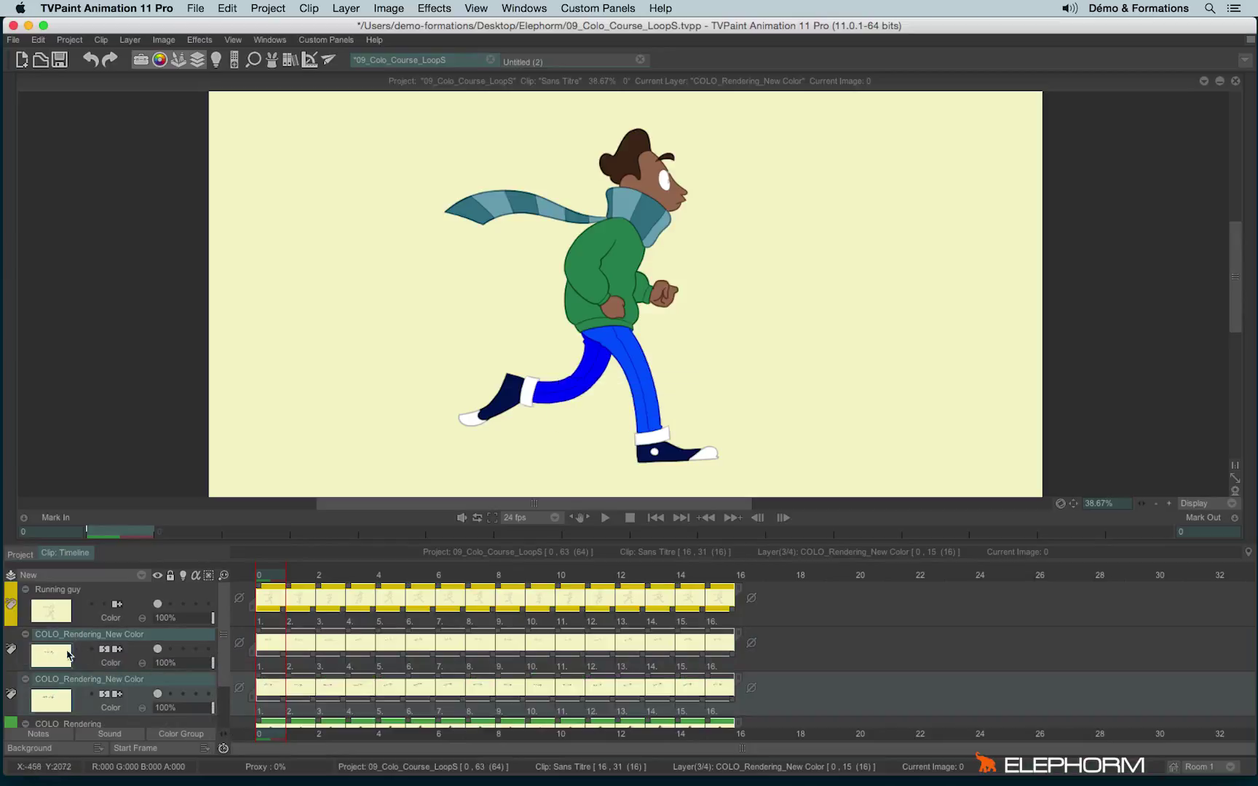
left_click(11, 576)
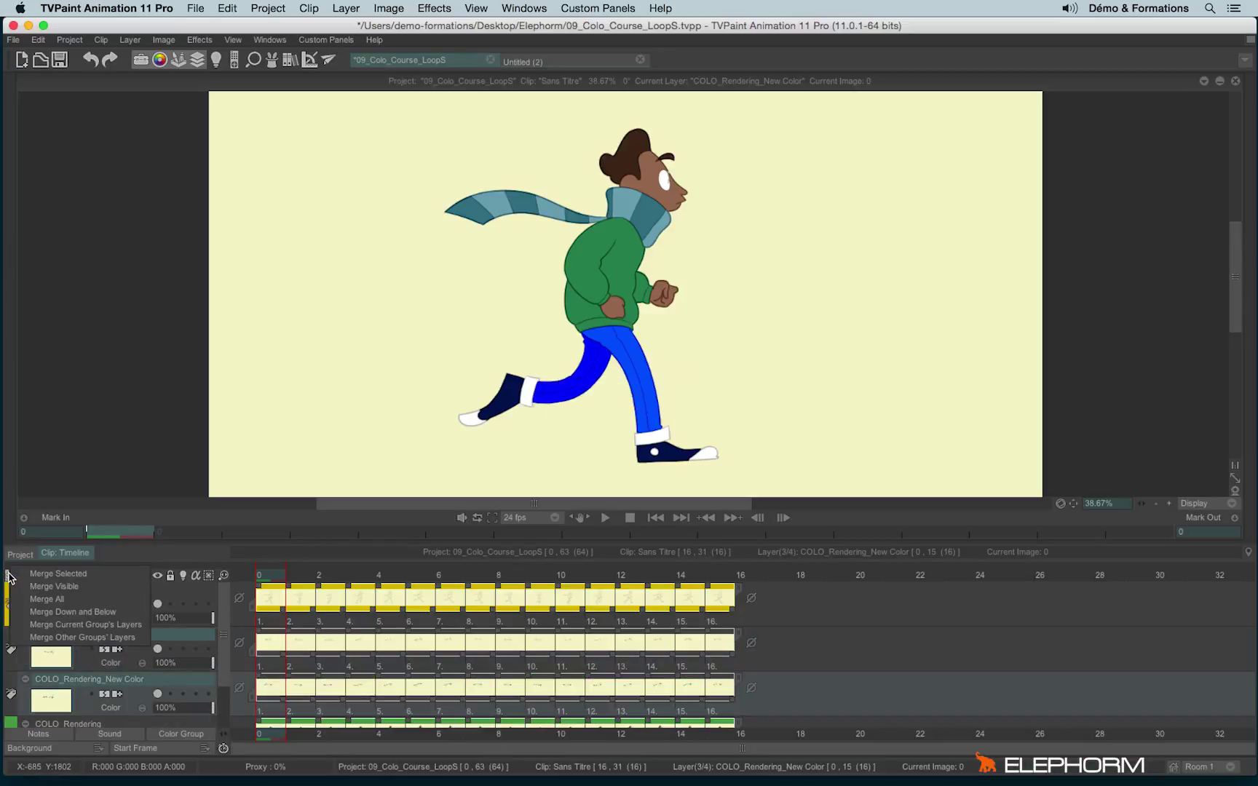
left_click(65, 577)
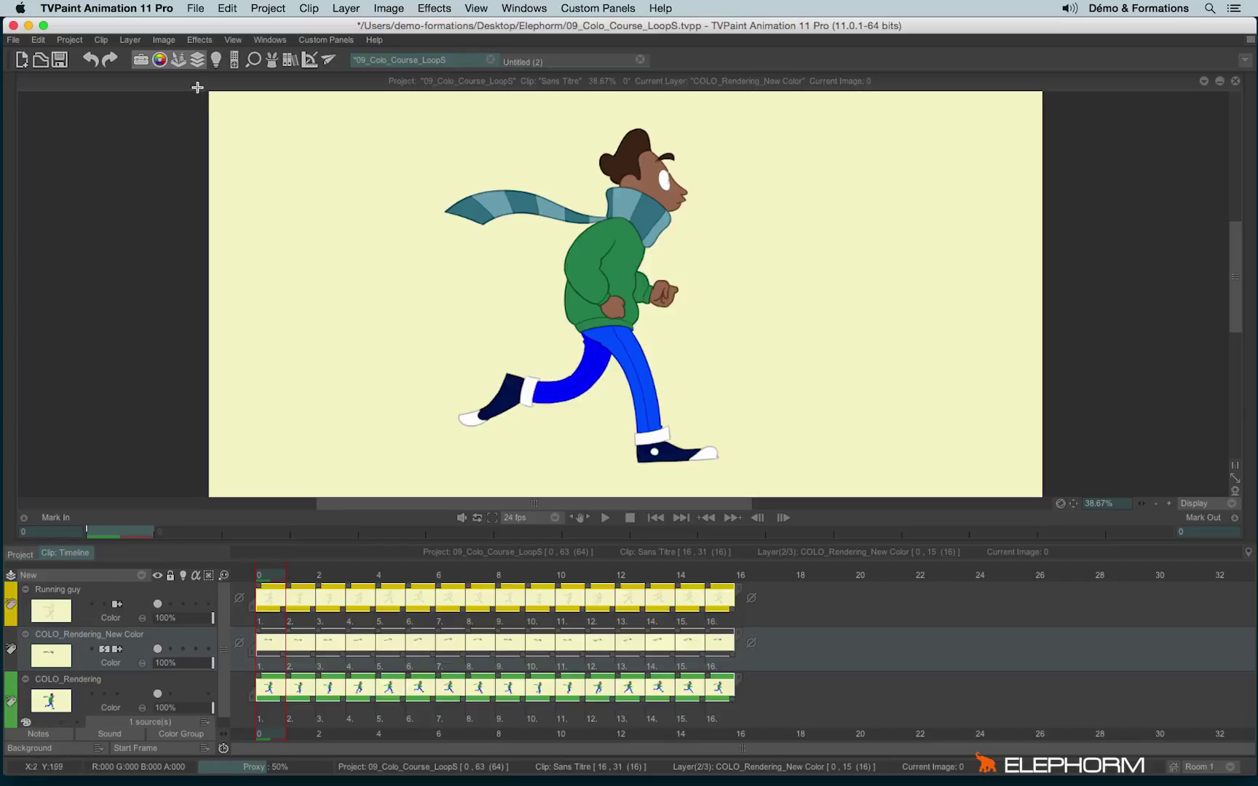
Step: Empty COLO_Rendering_New Color's FX stack with Delete All, then add Rendering > Inlay Texture
left_click(270, 61)
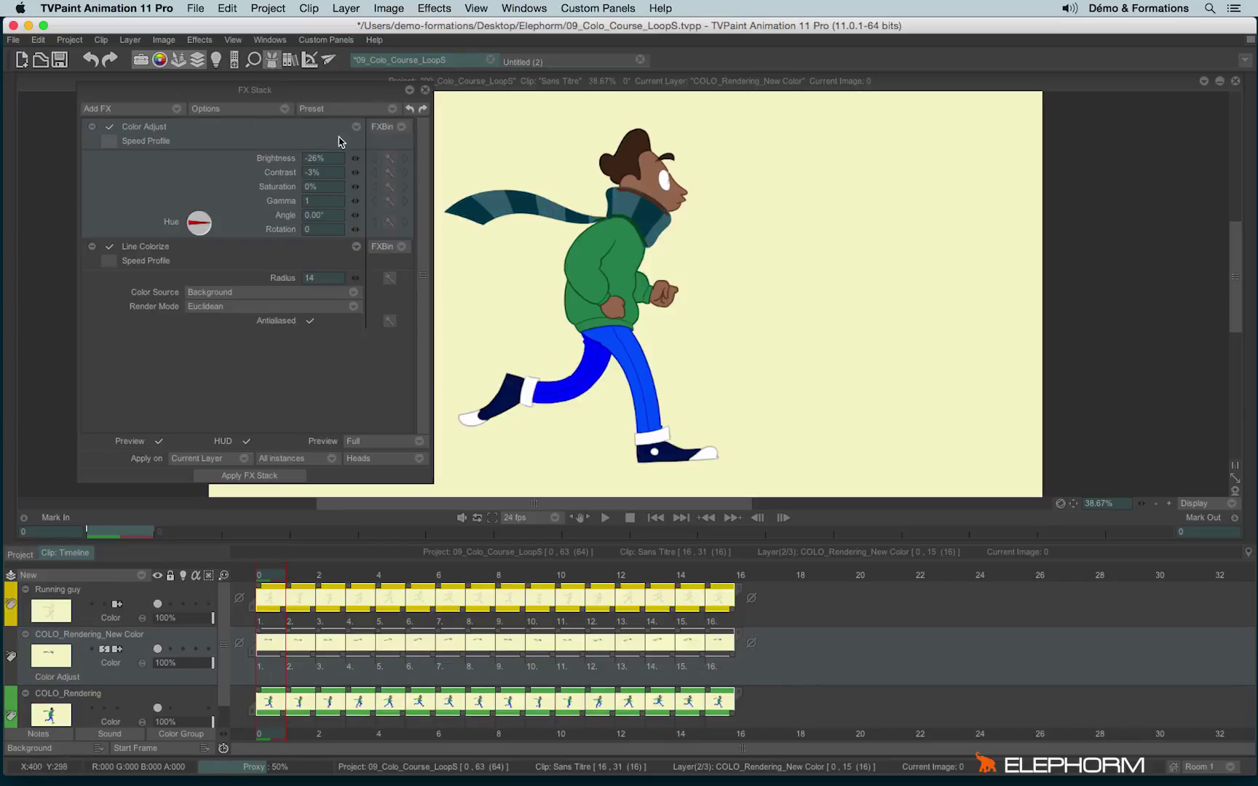
left_click(270, 111)
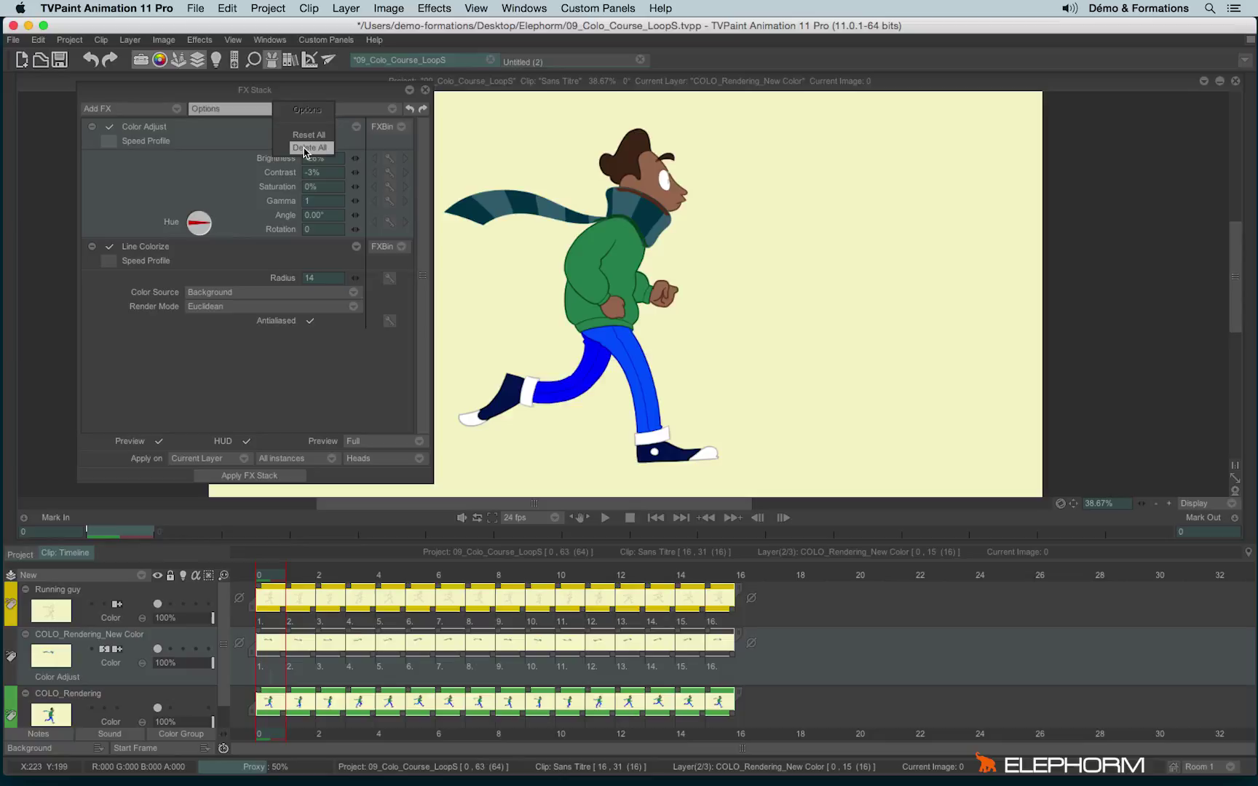
left_click(306, 154)
left_click(173, 111)
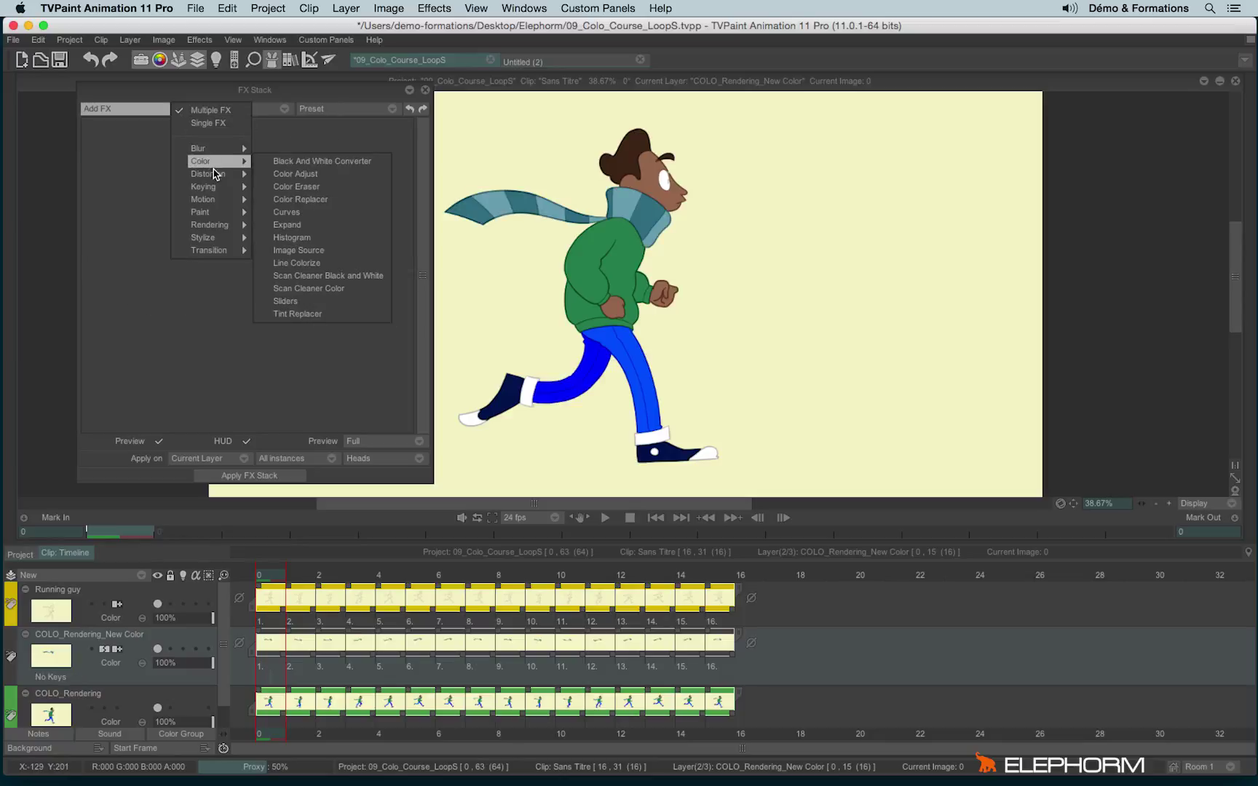
mouse_move(223, 228)
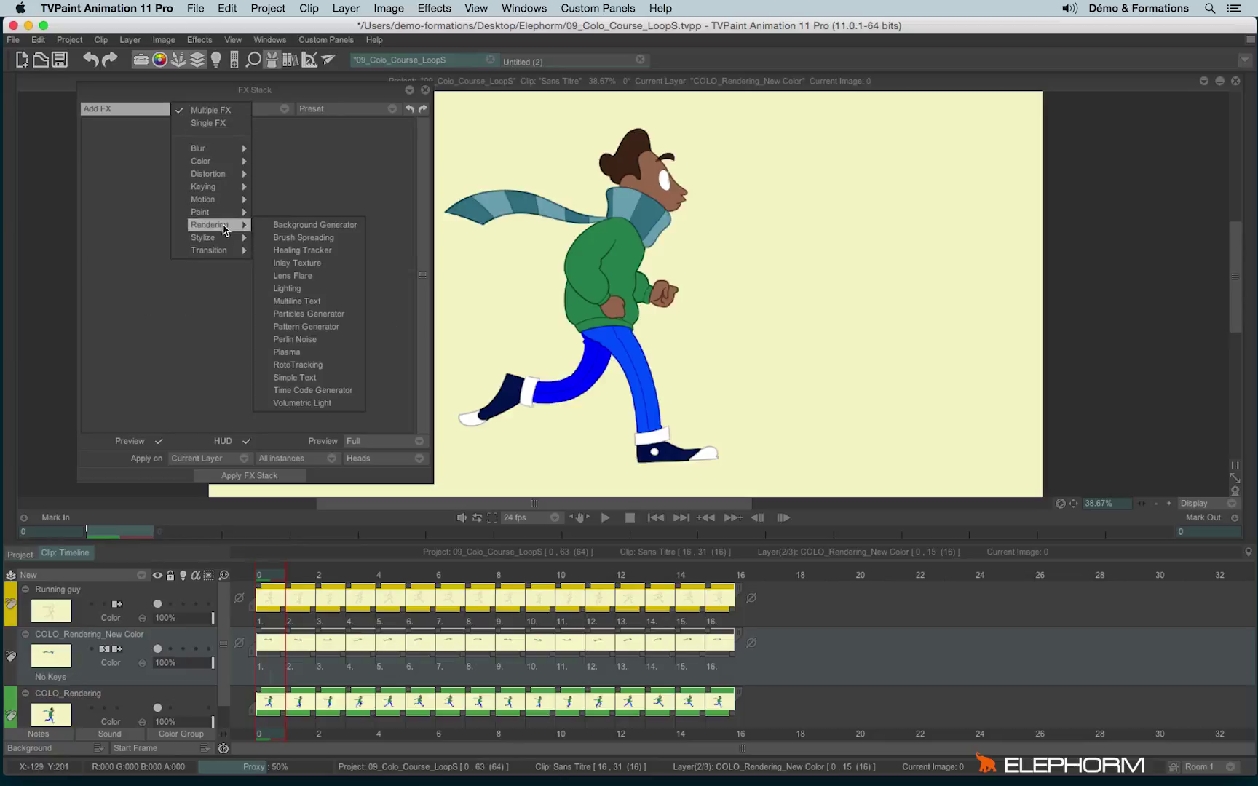
left_click(347, 267)
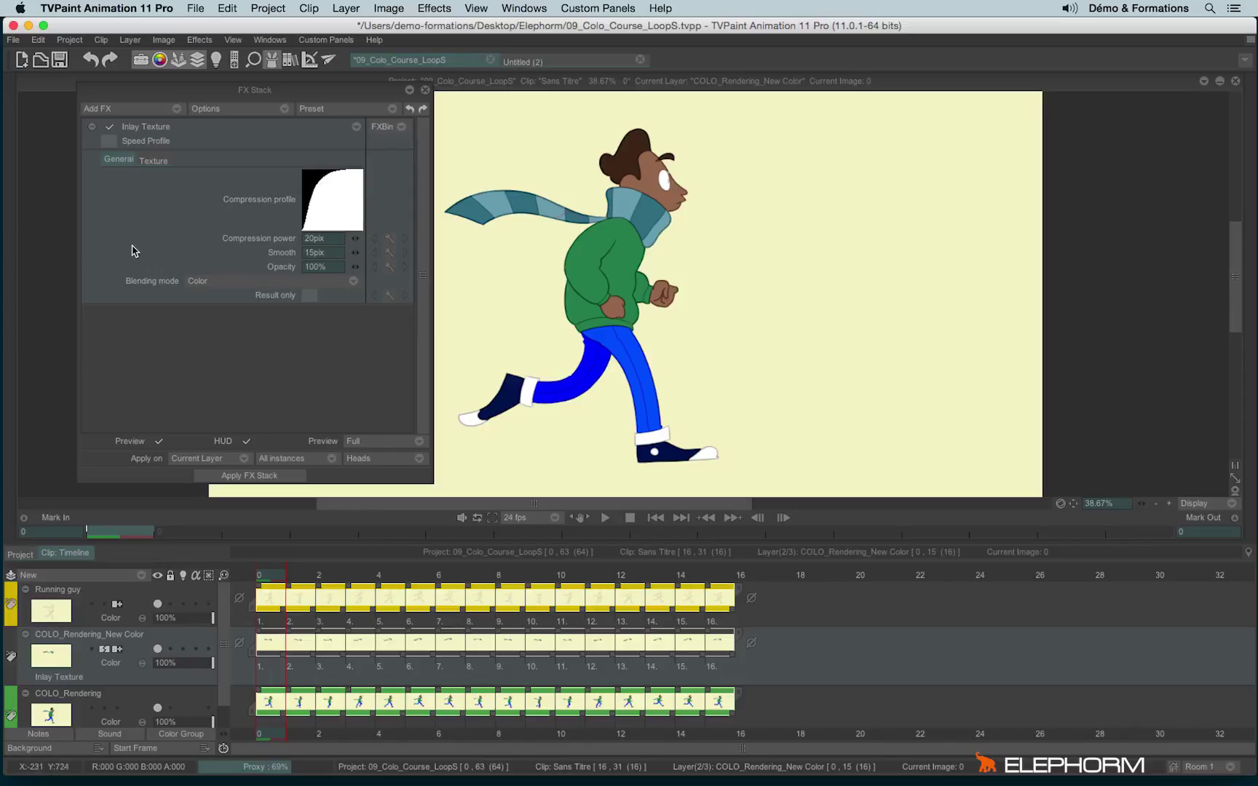
mouse_move(6, 138)
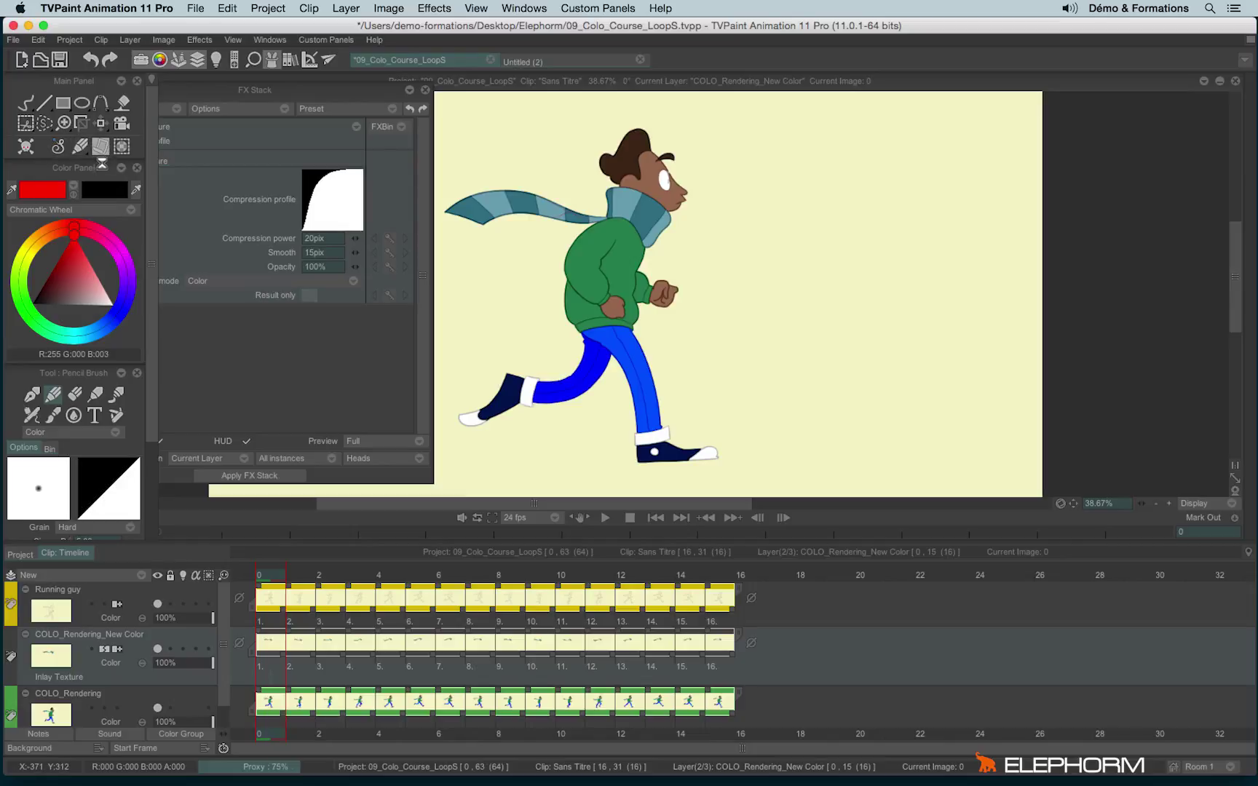
Step: Apply the parchment_001 paper texture to the scarf from the Paper panel
left_click(102, 153)
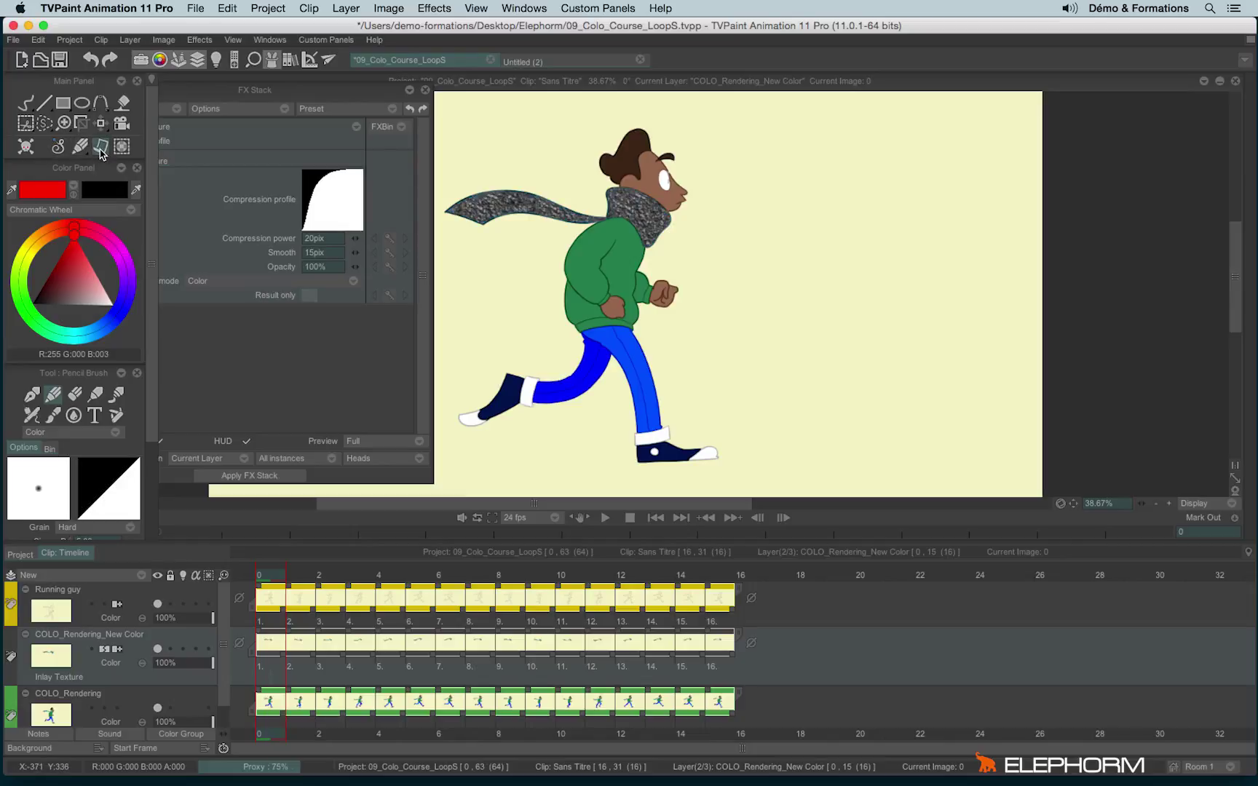
left_click(101, 150)
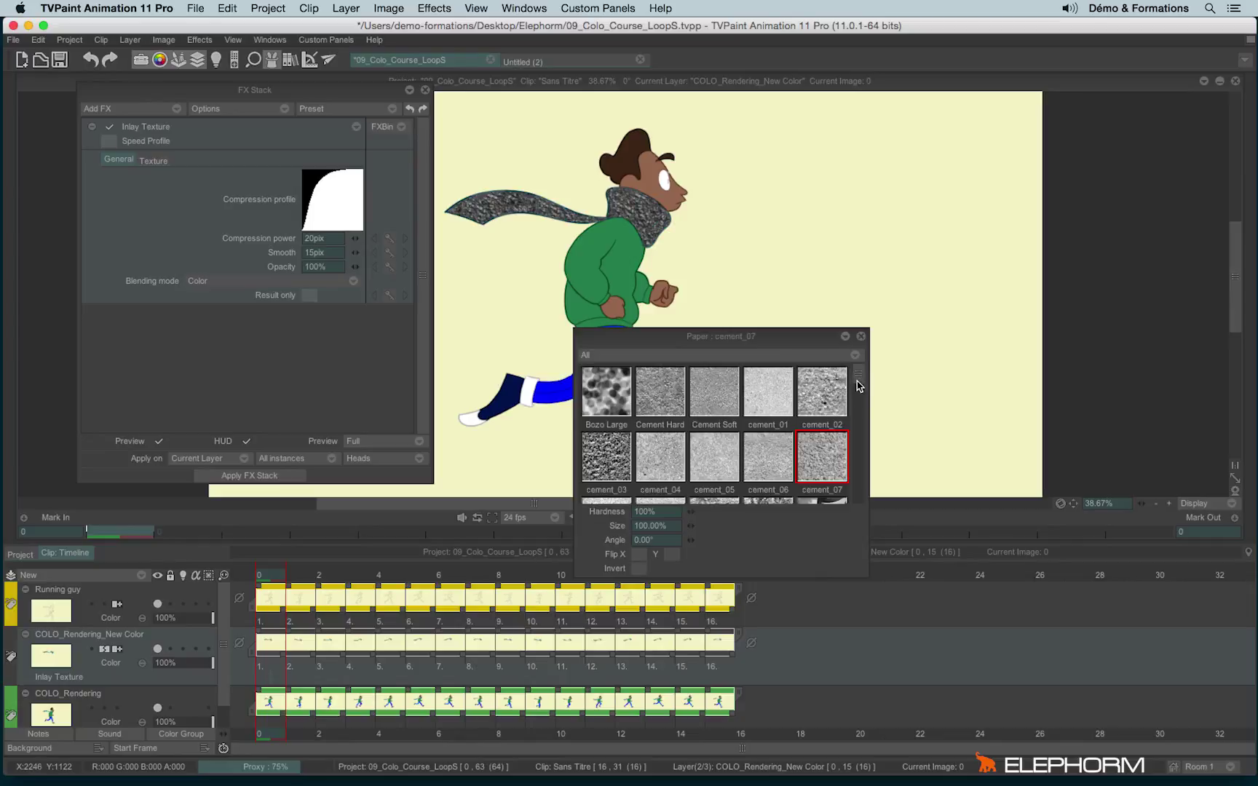
left_click_drag(859, 386, 859, 459)
left_click(827, 461)
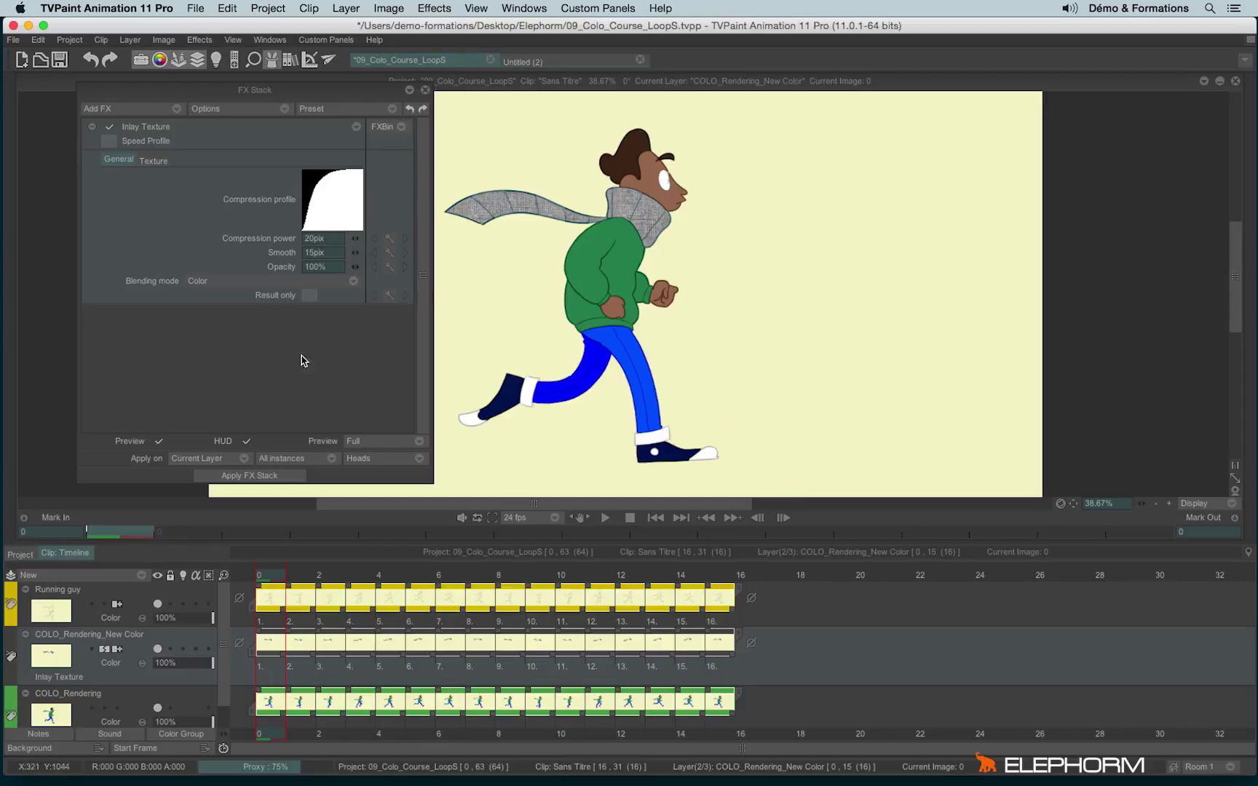
Step: Set the Inlay Texture blending mode to Multiply so the scarf stripes show through
left_click(234, 284)
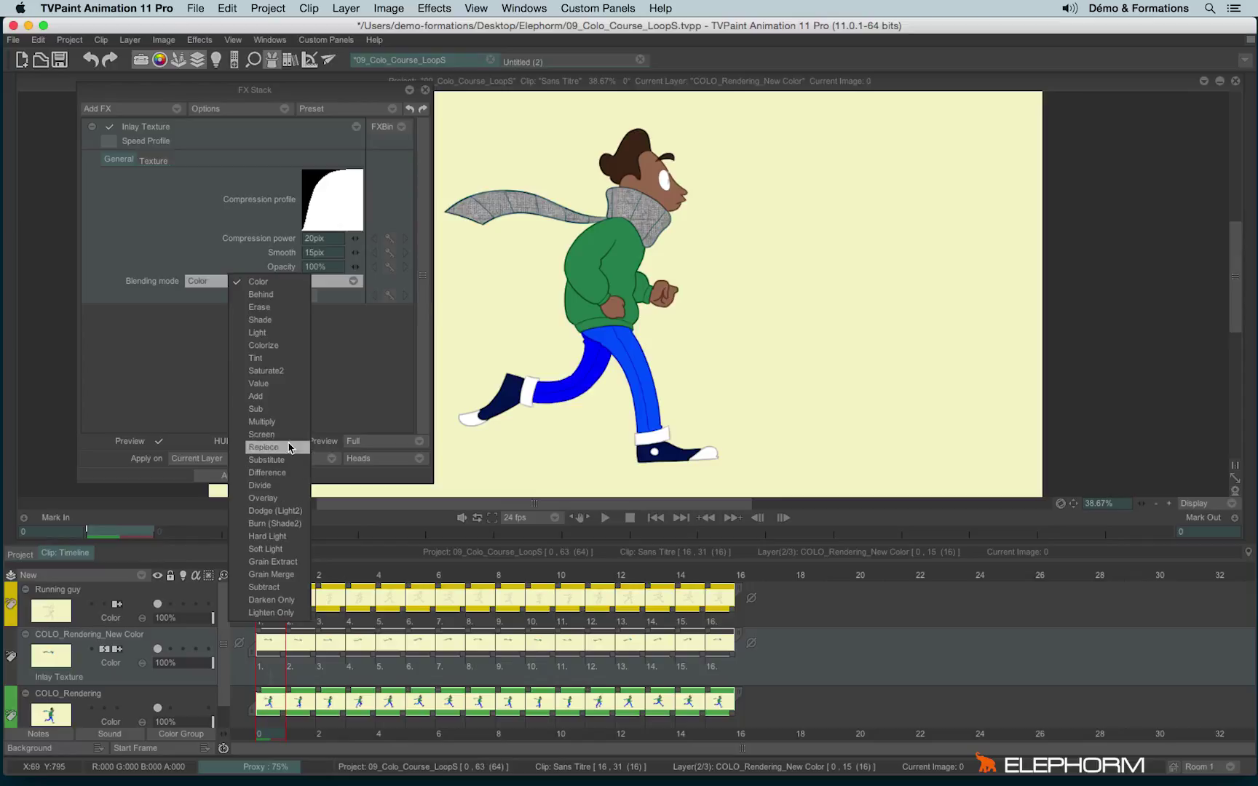
left_click(274, 423)
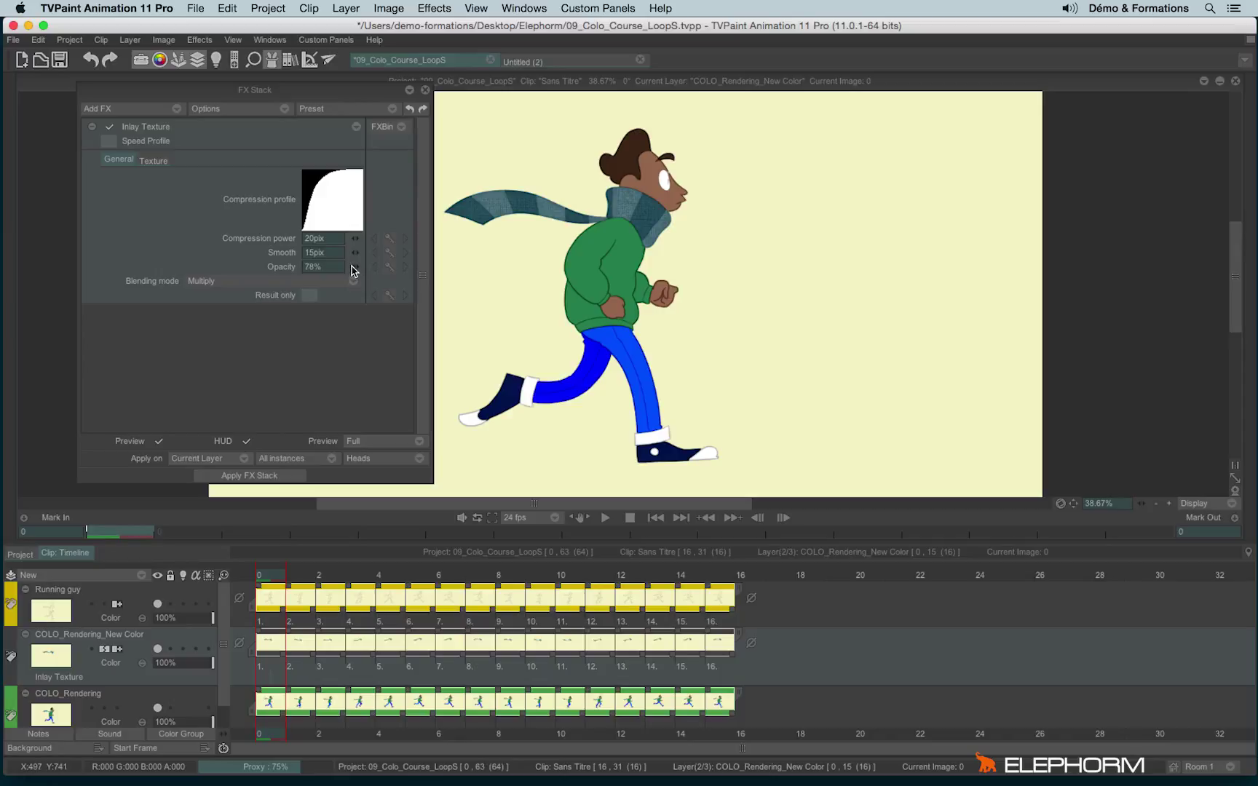
scroll(593, 222, "up", 4)
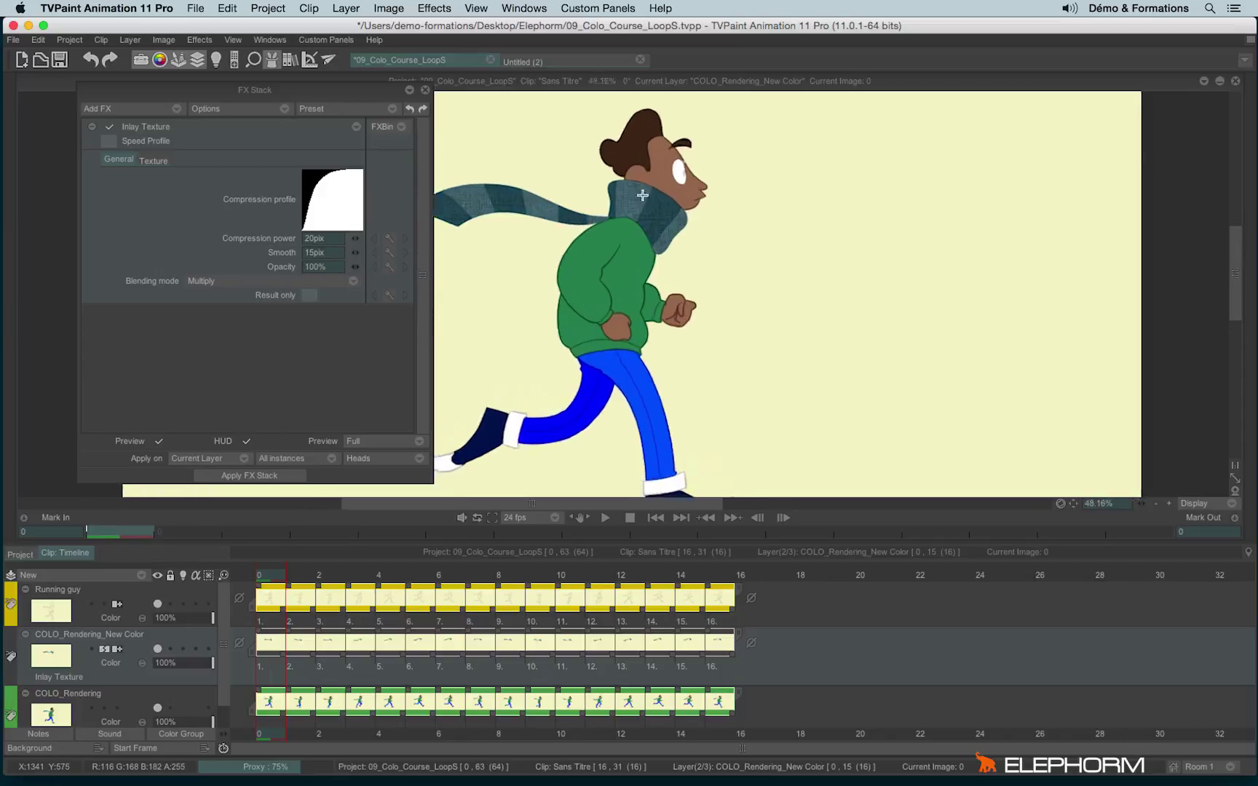
scroll(819, 136, "down", 4)
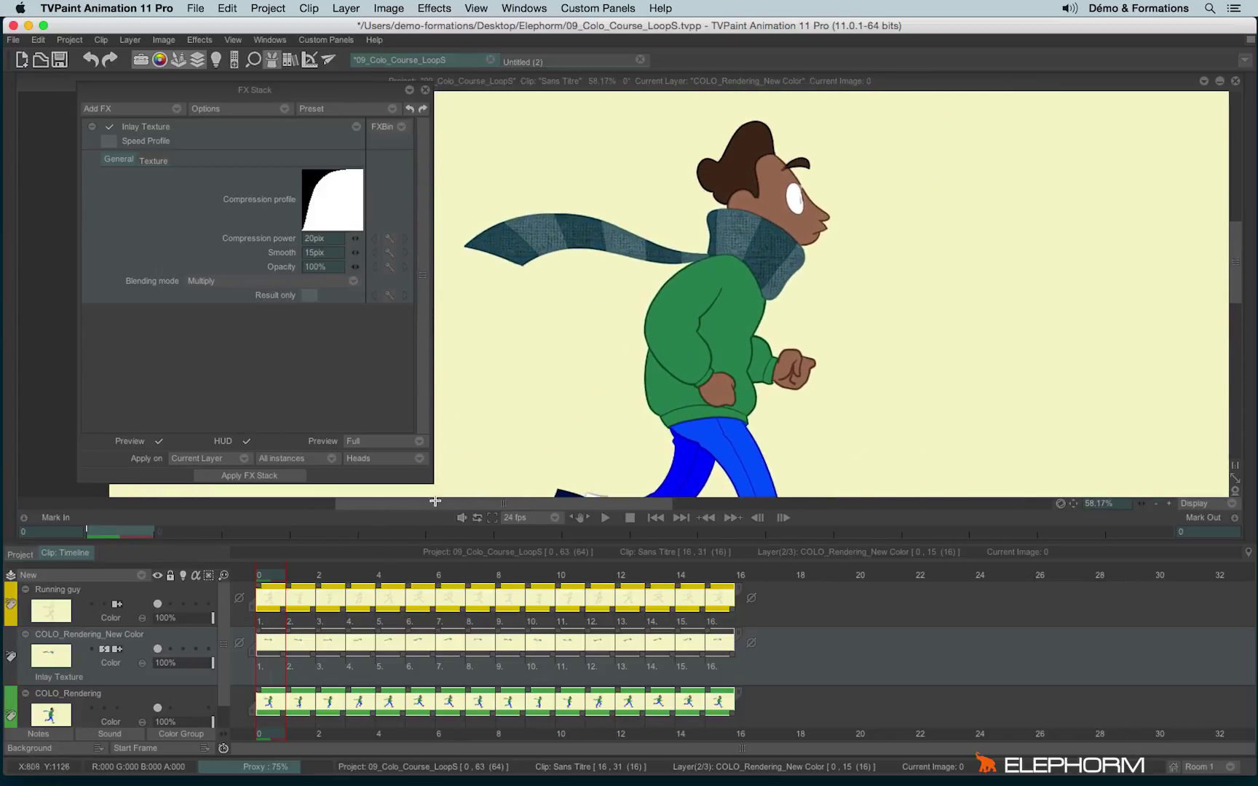